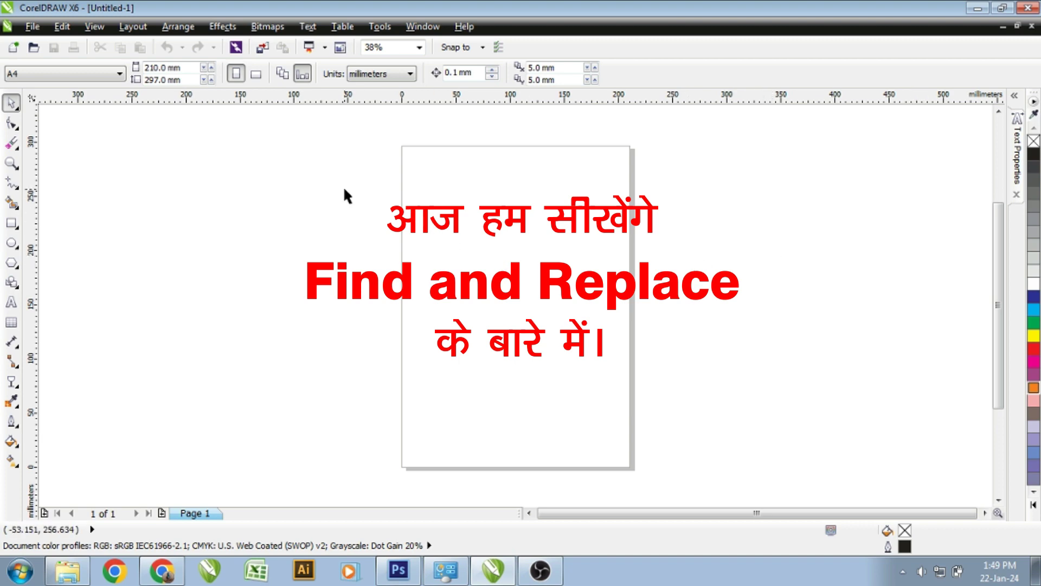
# Open the book-bill drawing with the RAMA ELECTRICAL invoice.
pyautogui.click(62, 26)
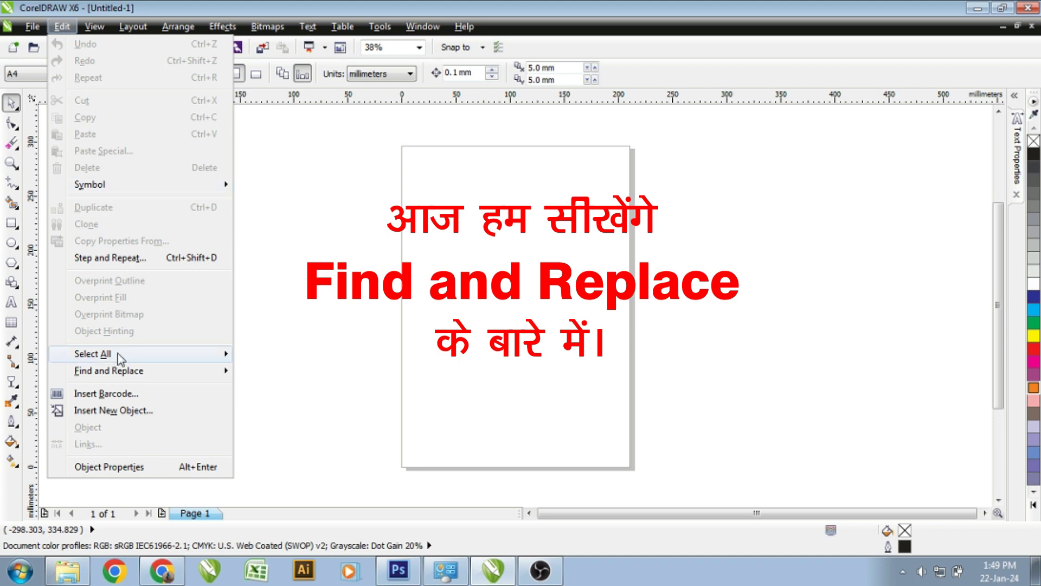
pyautogui.moveTo(109, 370)
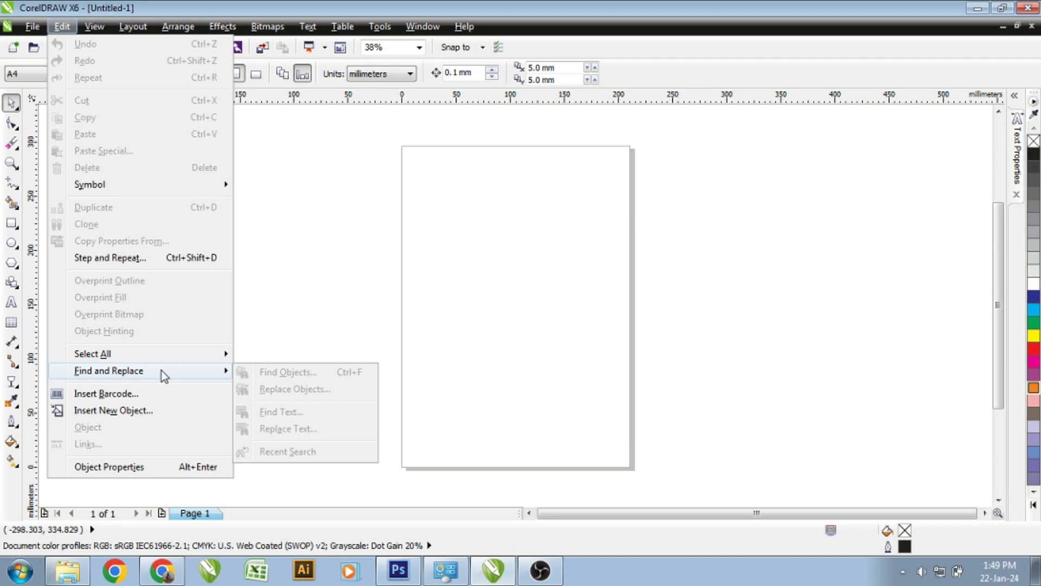
pyautogui.click(308, 280)
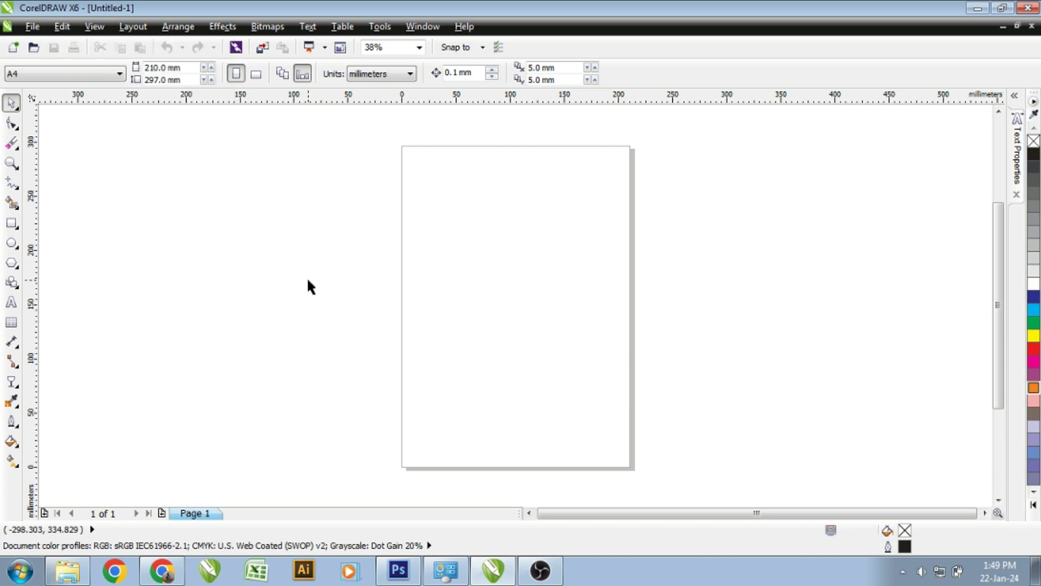
pyautogui.click(33, 49)
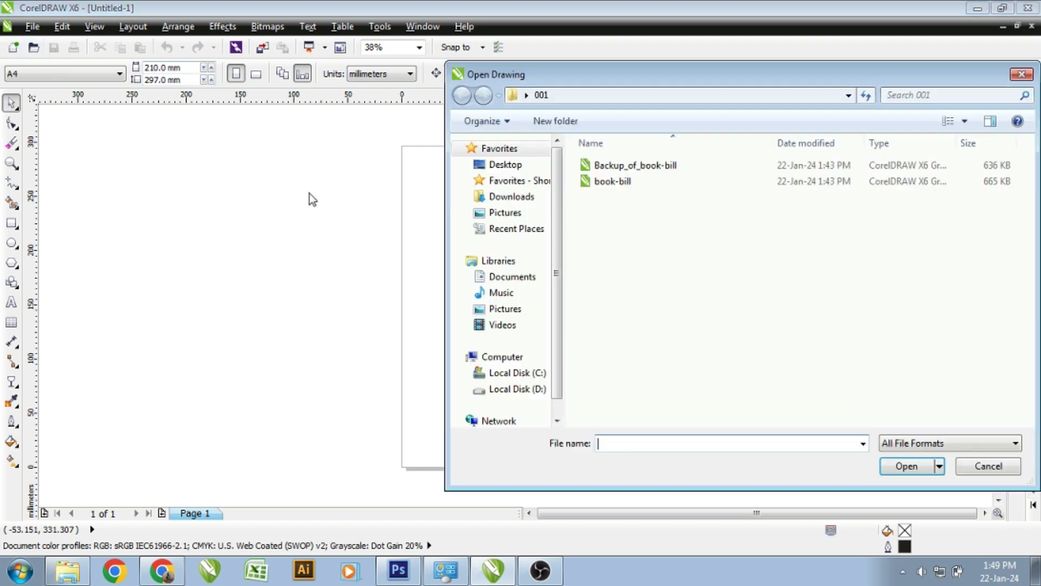
pyautogui.doubleClick(612, 182)
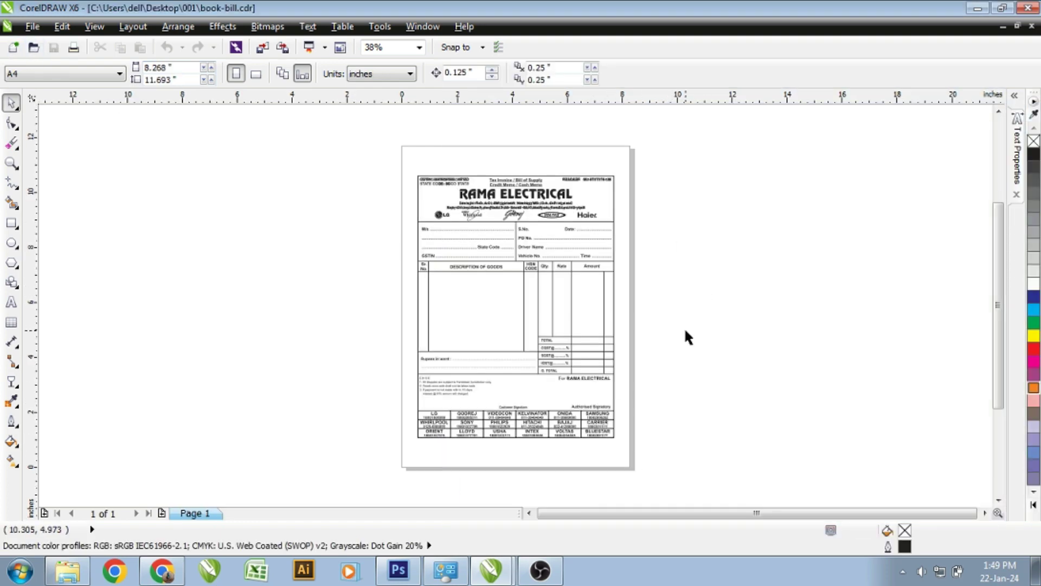
# Zoom in and out to inspect the invoice, then select all its objects.
pyautogui.scroll(4, 533, 465)
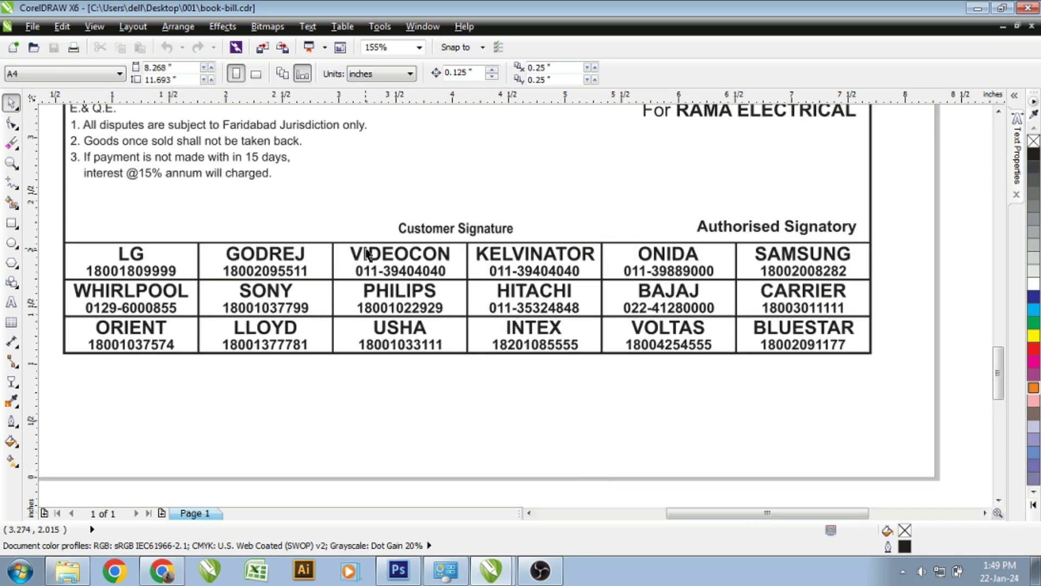
pyautogui.scroll(-5, 354, 259)
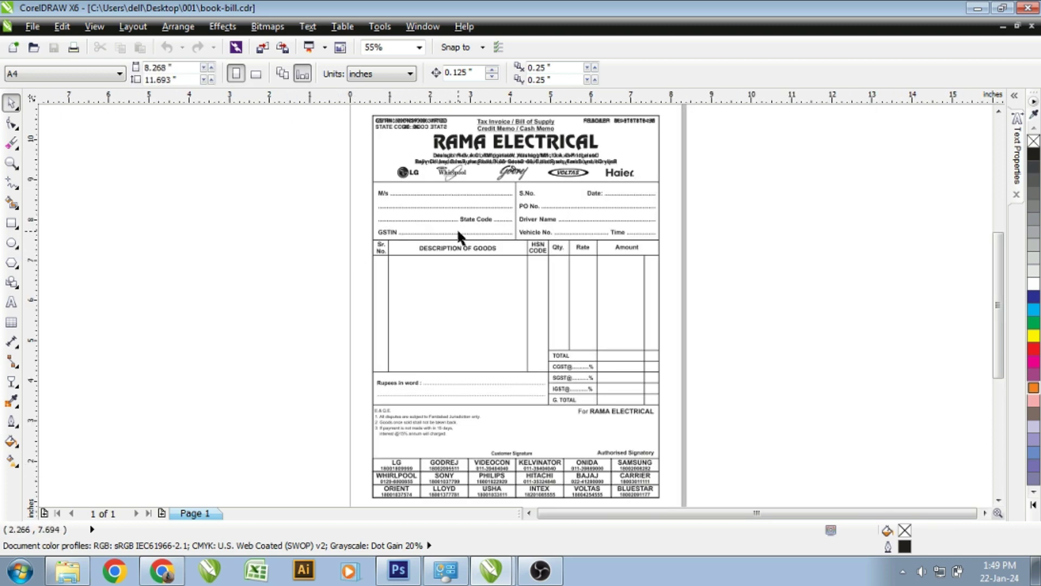
pyautogui.scroll(4, 451, 140)
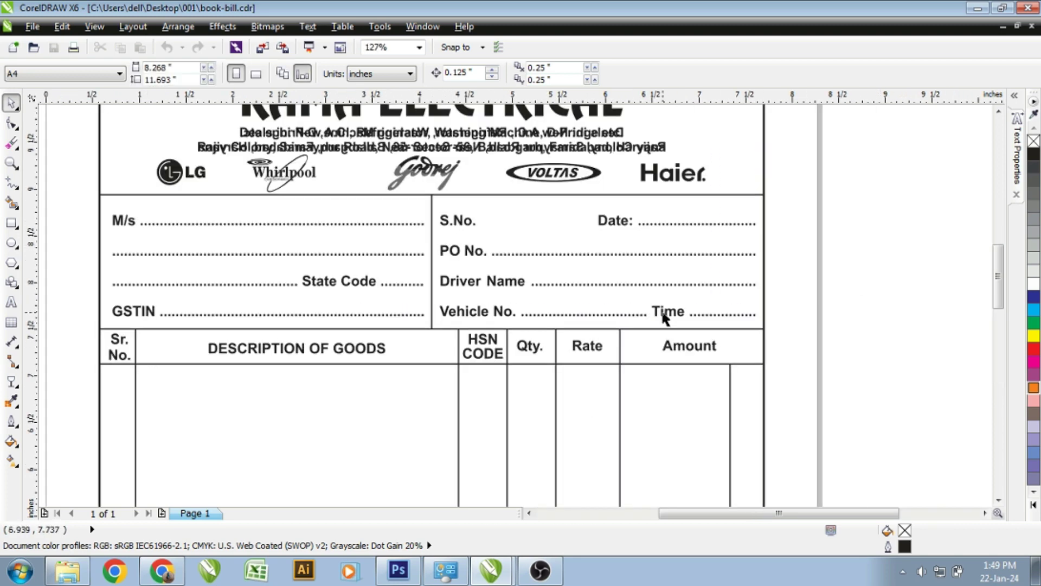
pyautogui.scroll(-4, 667, 455)
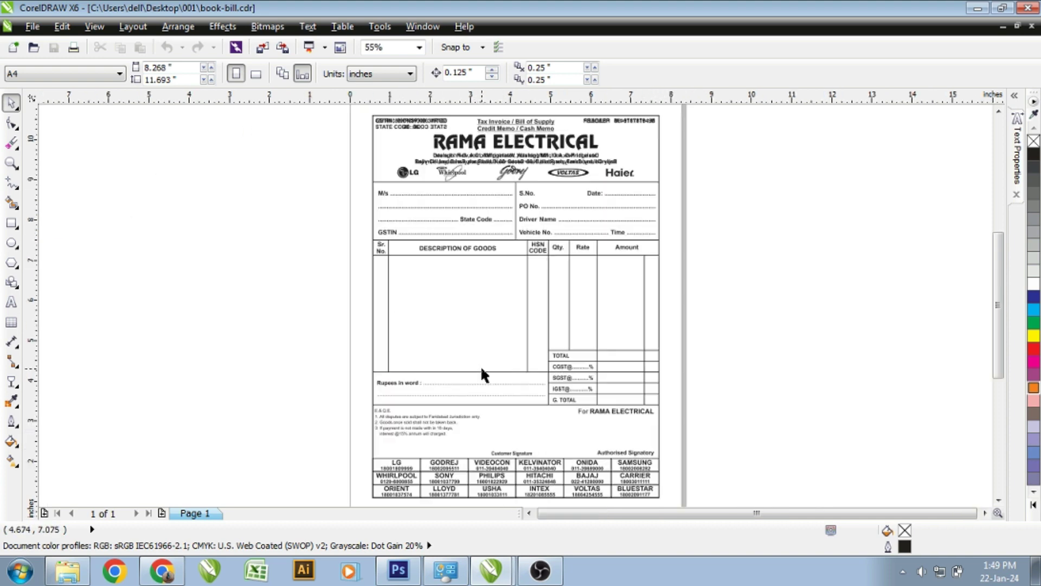
pyautogui.scroll(-1, 481, 372)
pyautogui.moveTo(344, 163); pyautogui.dragTo(548, 428)
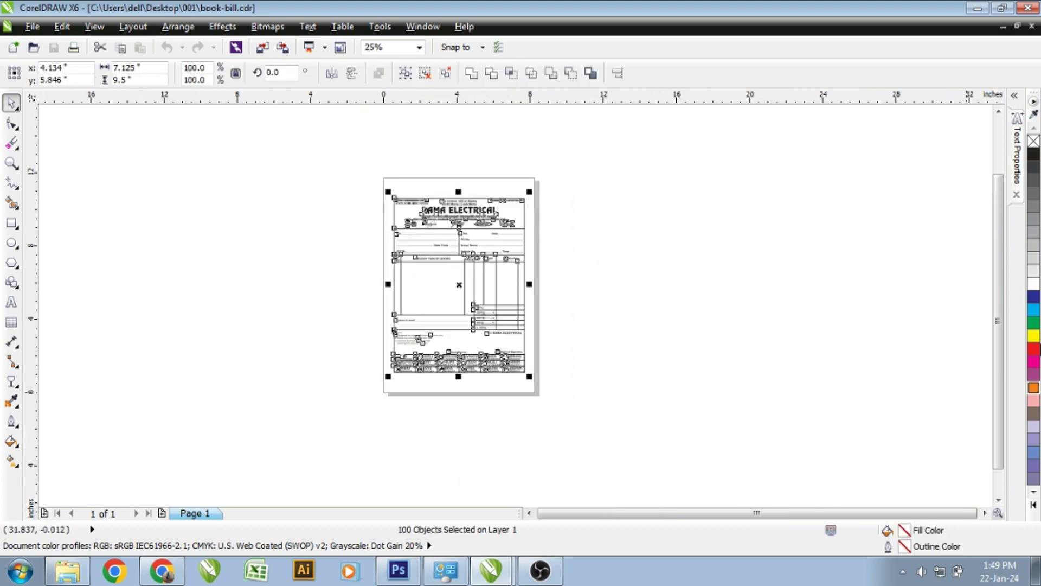
pyautogui.click(1033, 270)
pyautogui.hotkey('ctrl', 'z')
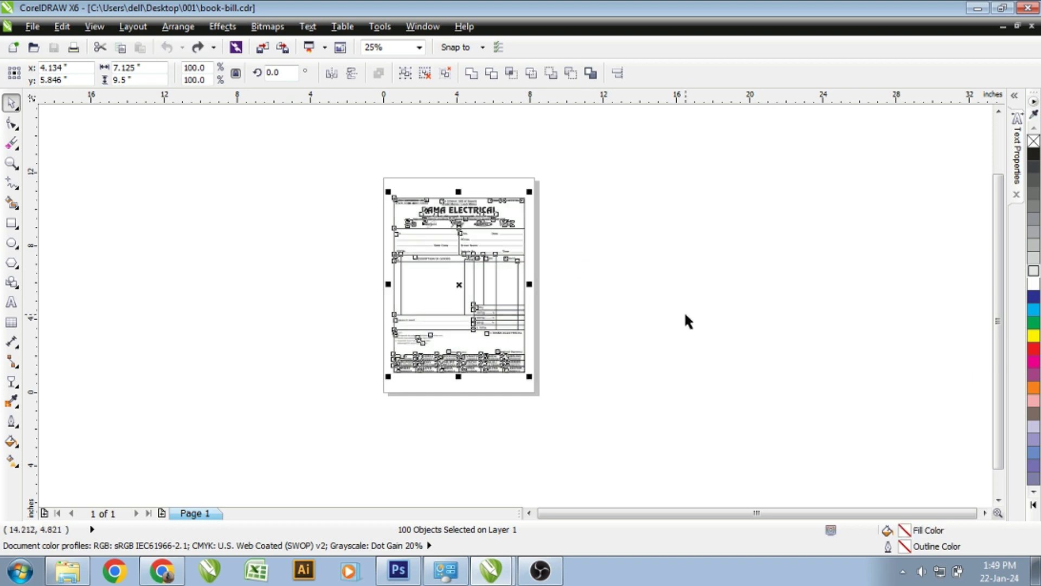
pyautogui.click(1034, 387)
pyautogui.hotkey('ctrl', 'z')
pyautogui.click(323, 205)
pyautogui.scroll(1, 611, 442)
pyautogui.moveTo(554, 398)
pyautogui.mouseDown()
pyautogui.moveTo(451, 347)
pyautogui.moveTo(456, 320)
pyautogui.mouseUp()
pyautogui.click(1034, 387)
pyautogui.click(484, 365)
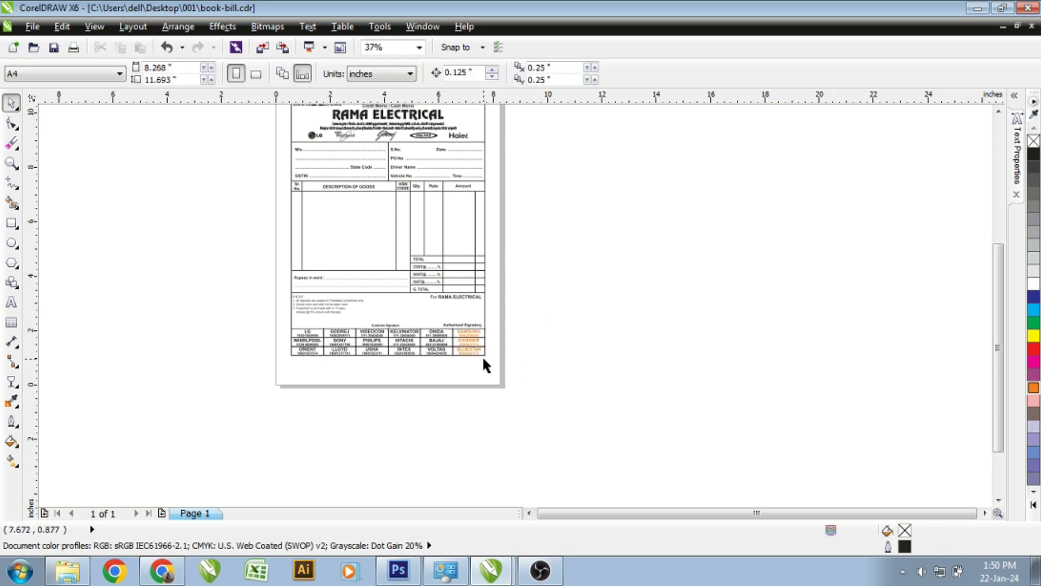
pyautogui.scroll(2, 458, 347)
pyautogui.click(413, 319)
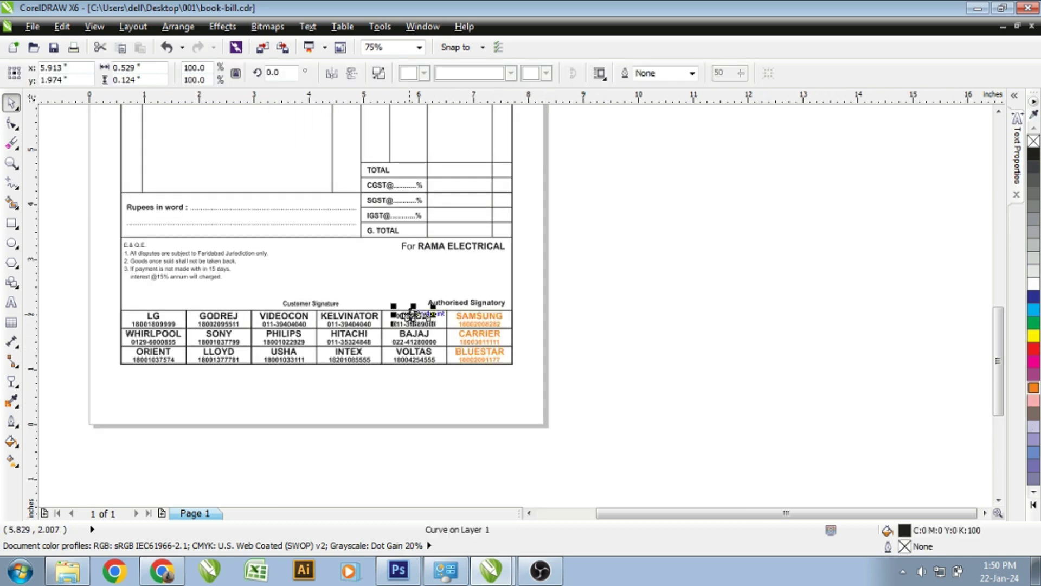
pyautogui.moveTo(434, 384); pyautogui.dragTo(387, 304)
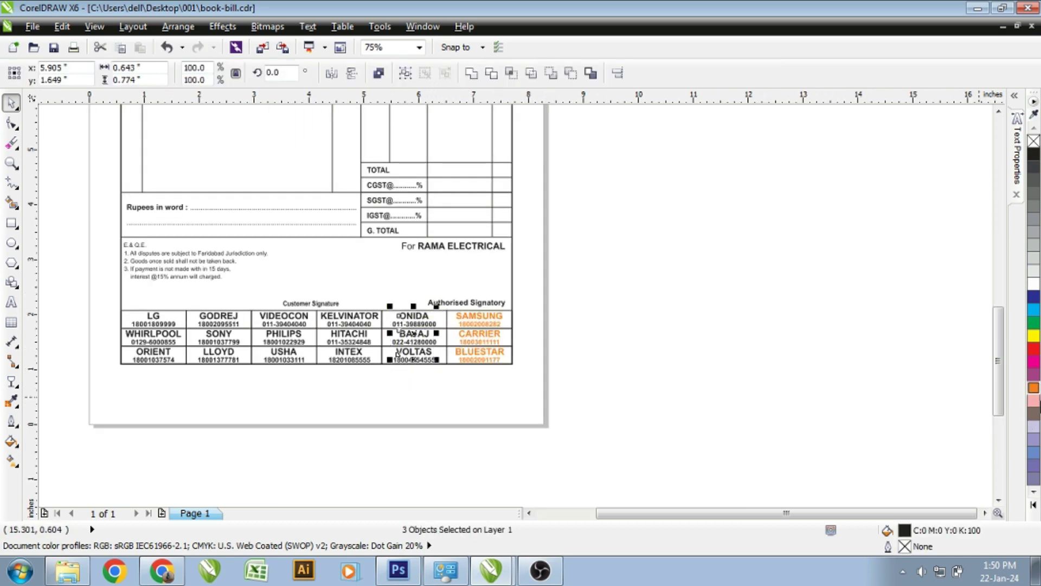
pyautogui.click(1034, 388)
pyautogui.click(674, 390)
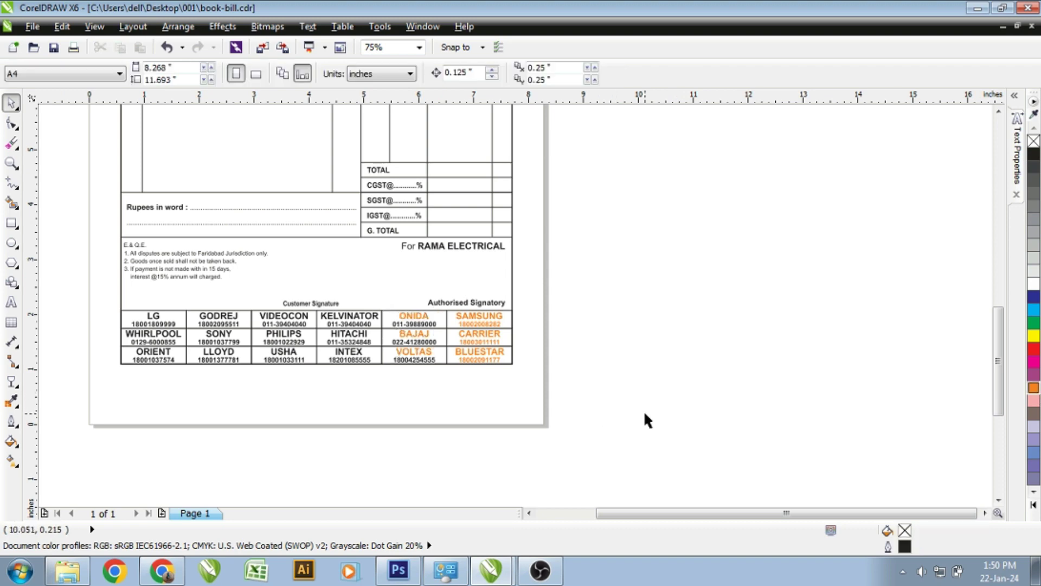
pyautogui.hotkey('ctrl', 'z')
pyautogui.hotkey('ctrl', 'z')
pyautogui.hotkey('shift', 'F4')
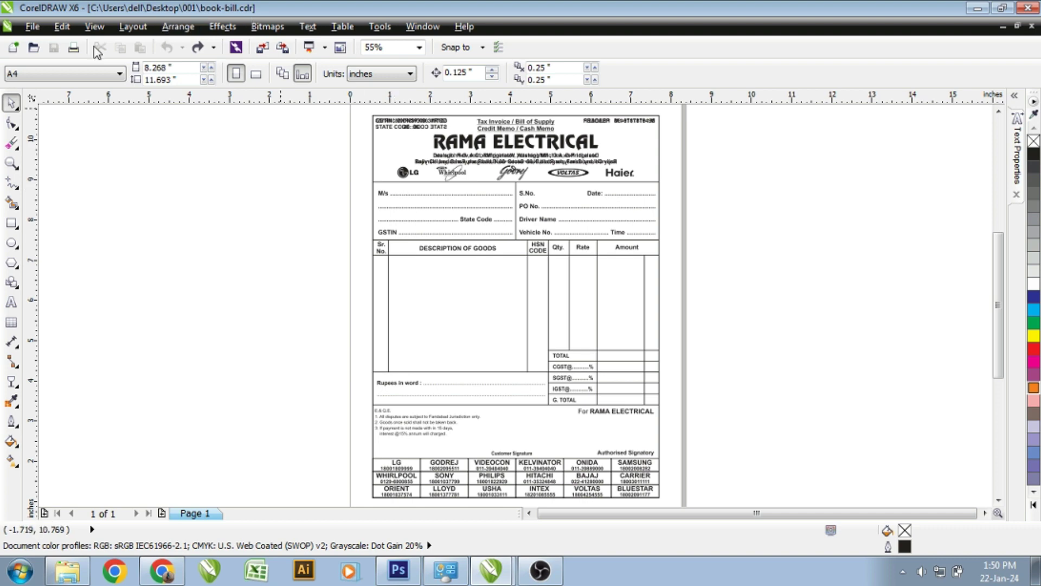
# Launch the Replace Objects wizard from Edit > Find and Replace and move it beside the invoice.
pyautogui.click(64, 27)
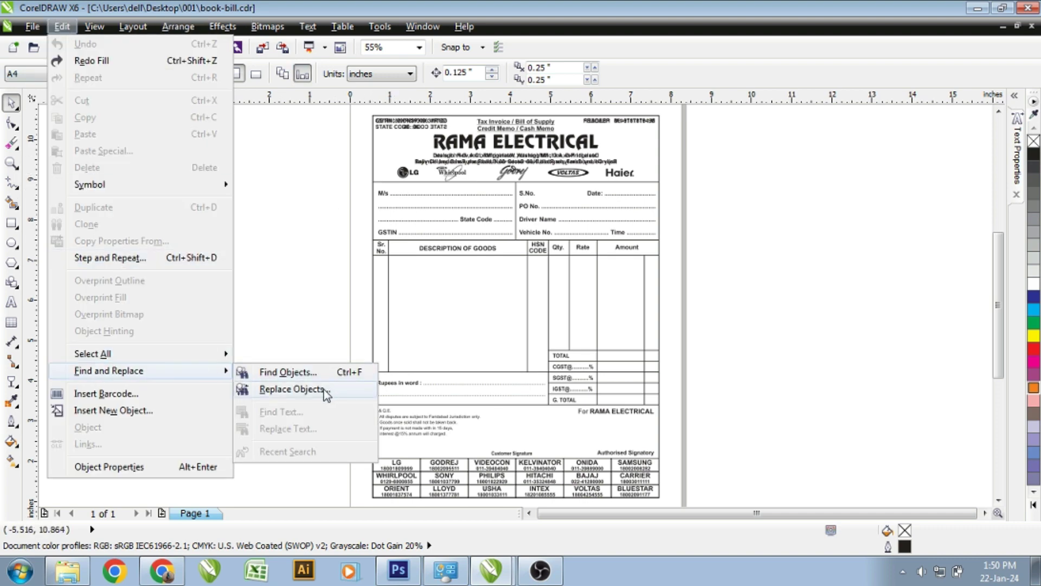
pyautogui.click(294, 392)
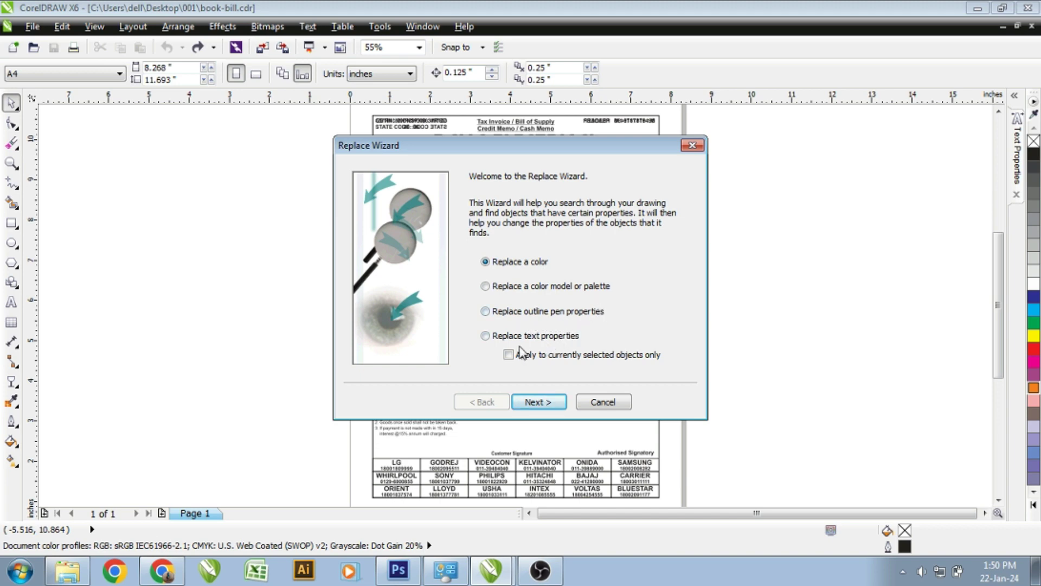
pyautogui.moveTo(404, 145); pyautogui.dragTo(671, 180)
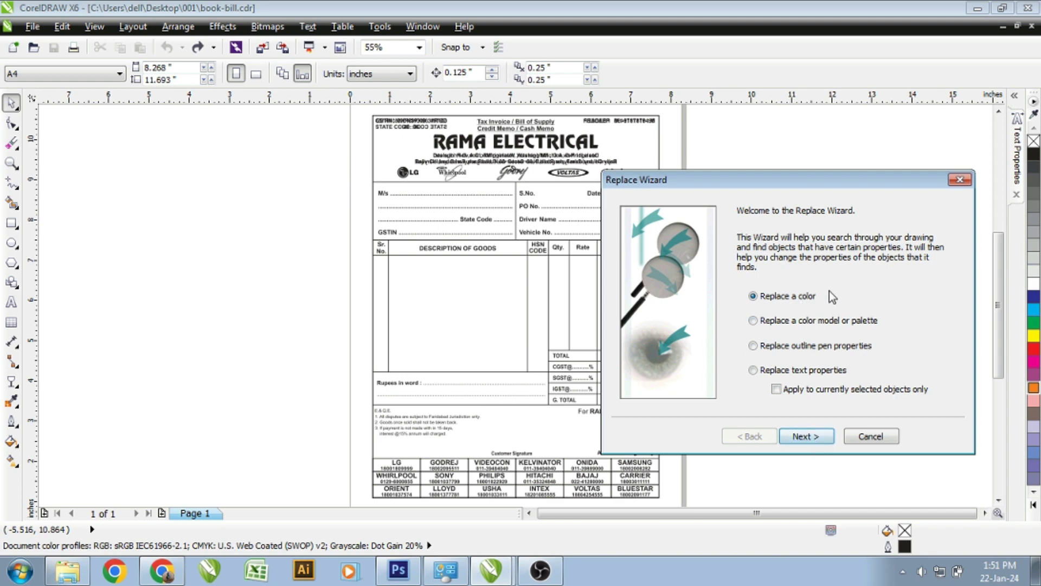
# Set the wizard to replace black fills, sampled from the RAMA ELECTRICAL text, with red.
pyautogui.click(806, 436)
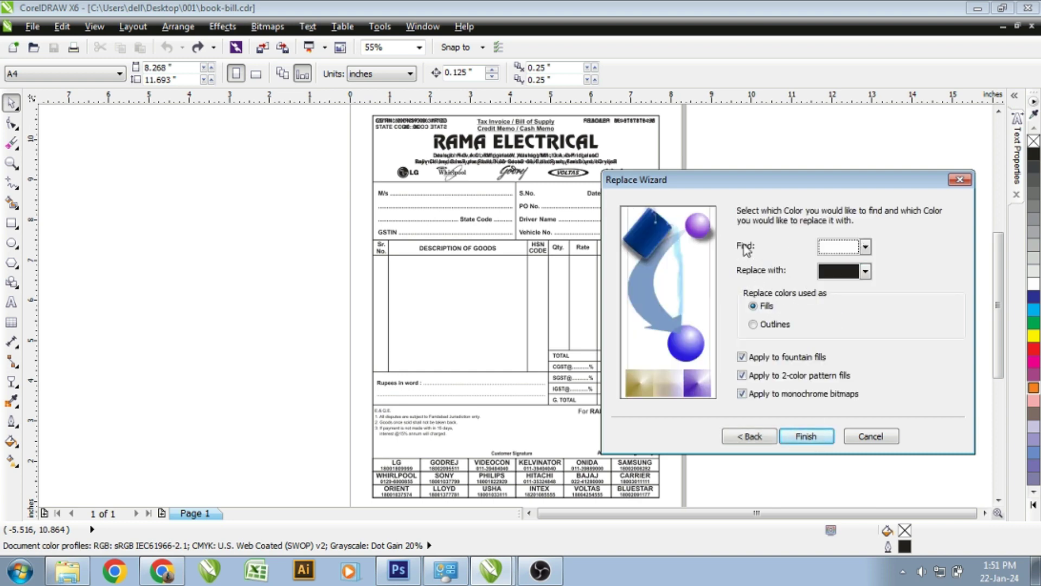
pyautogui.click(865, 246)
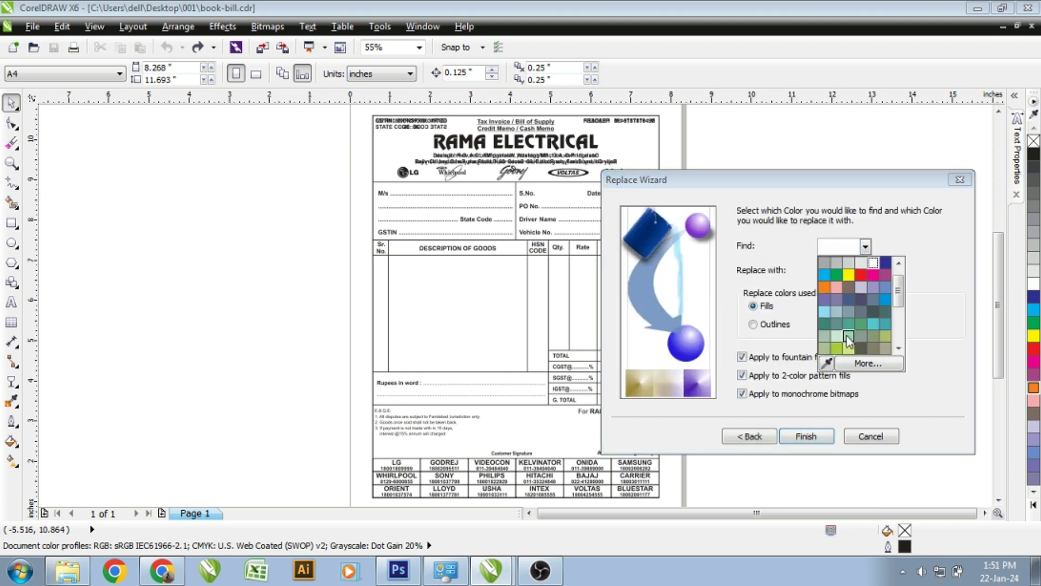
pyautogui.click(828, 362)
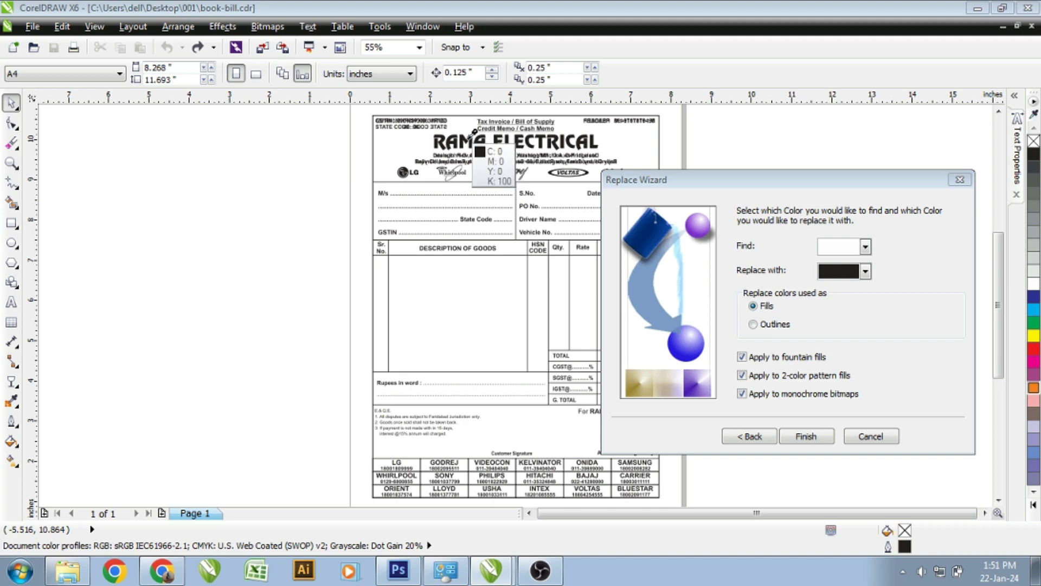
pyautogui.click(493, 145)
pyautogui.click(866, 271)
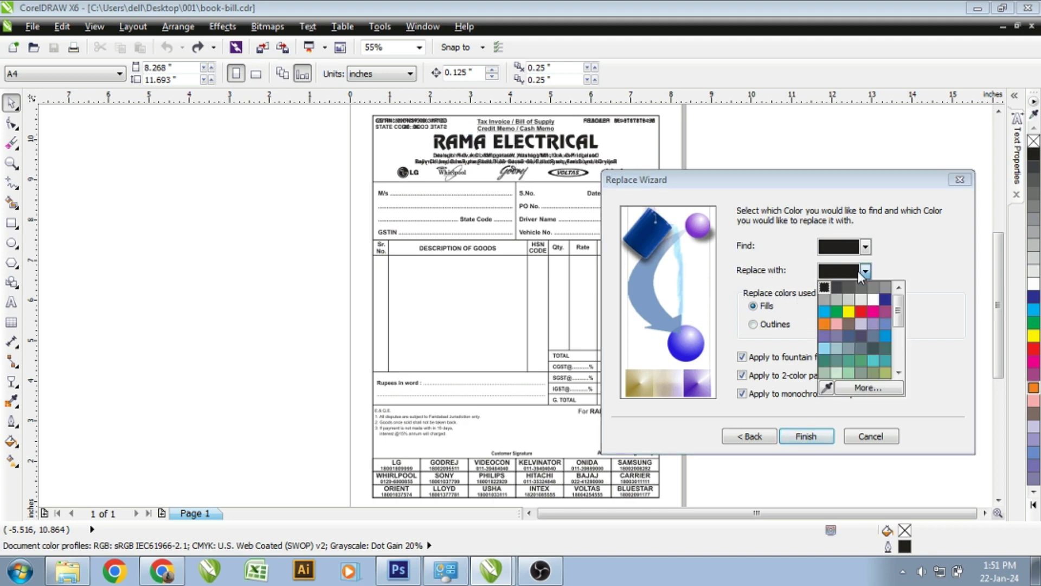
pyautogui.click(861, 312)
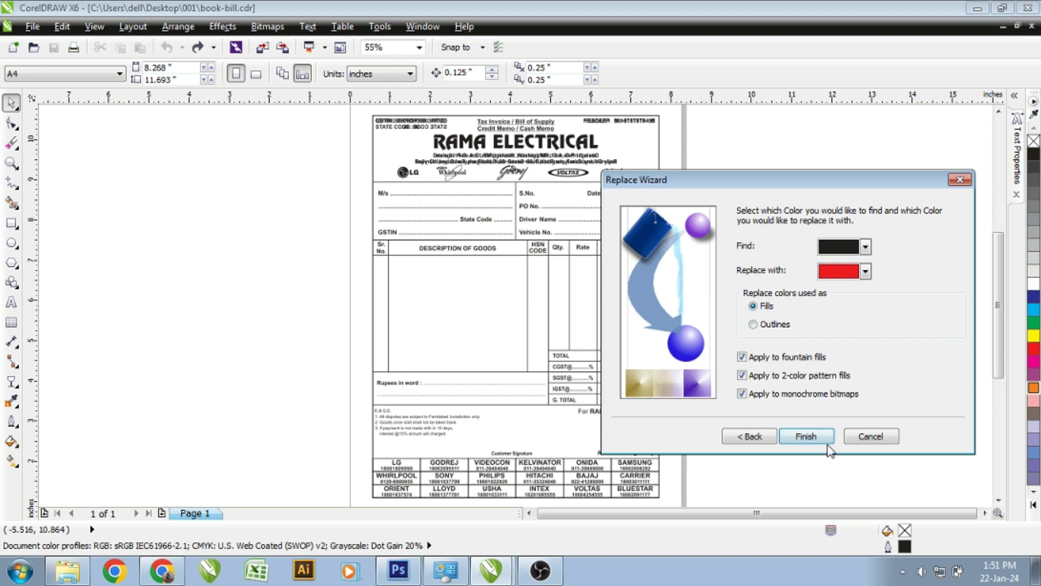
pyautogui.click(813, 436)
pyautogui.moveTo(574, 266); pyautogui.dragTo(231, 222)
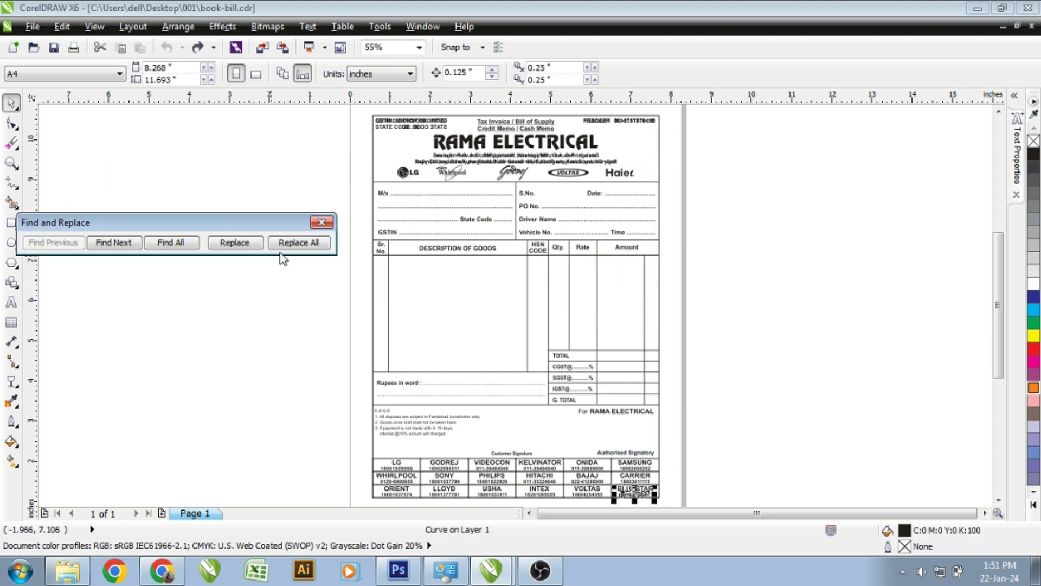
# Replace all black fills with red and close the Find and Replace toolbar.
pyautogui.click(293, 244)
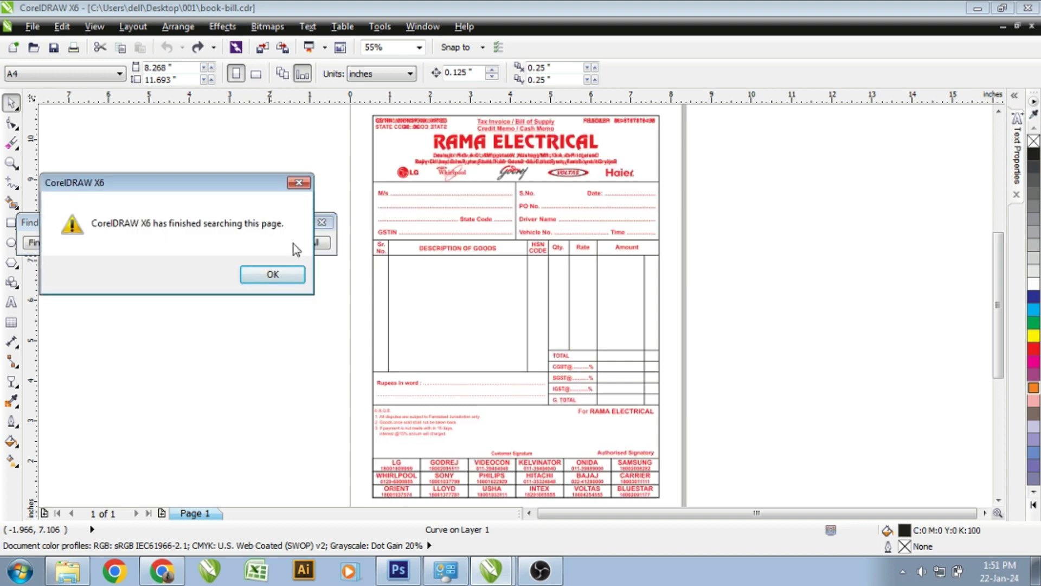
pyautogui.click(276, 275)
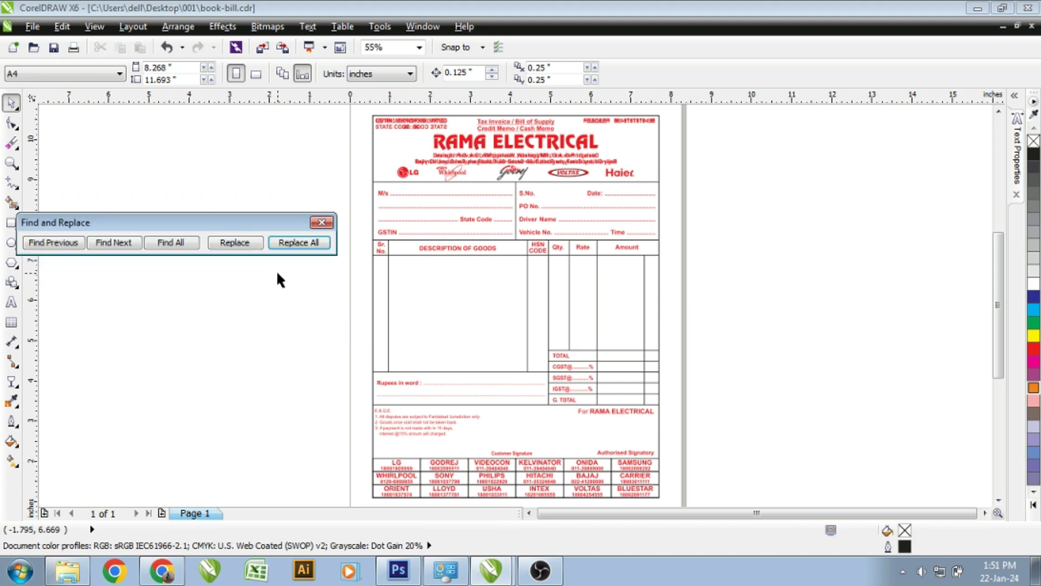
pyautogui.click(320, 224)
pyautogui.click(62, 26)
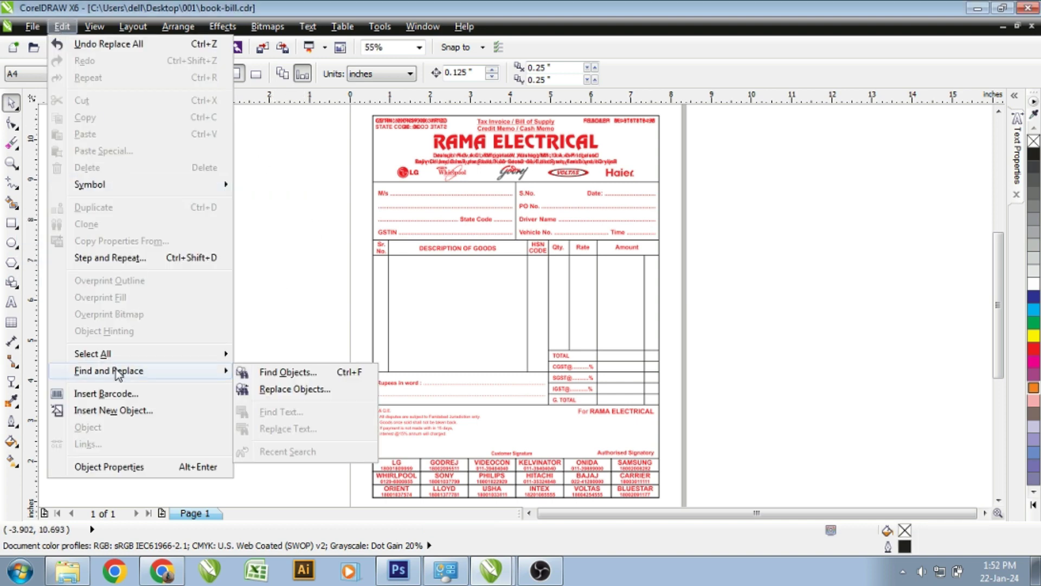
# Set up the Replace Wizard to swap black outlines, sampled from the invoice, for red.
pyautogui.click(296, 390)
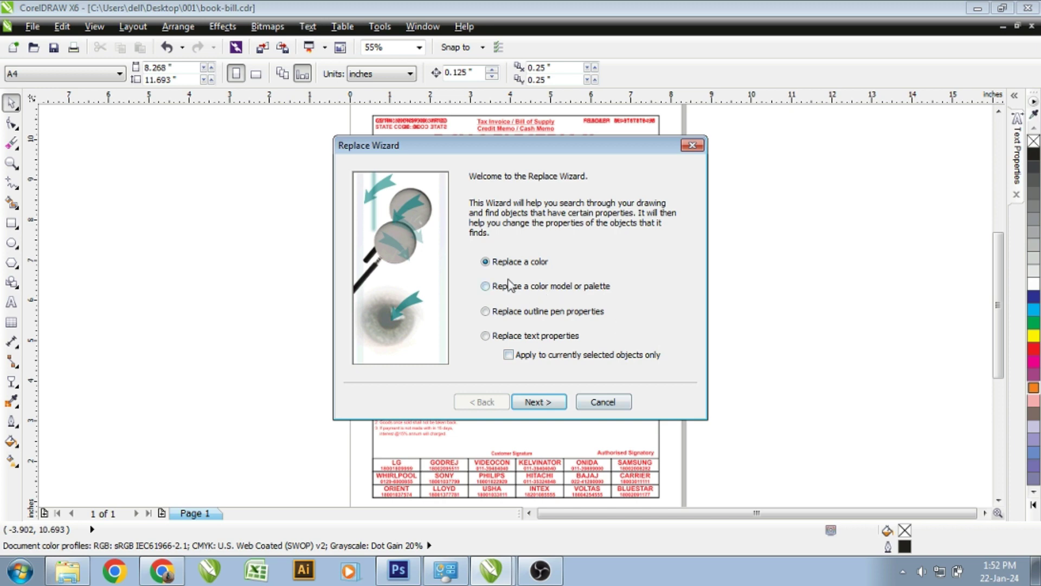
pyautogui.click(538, 402)
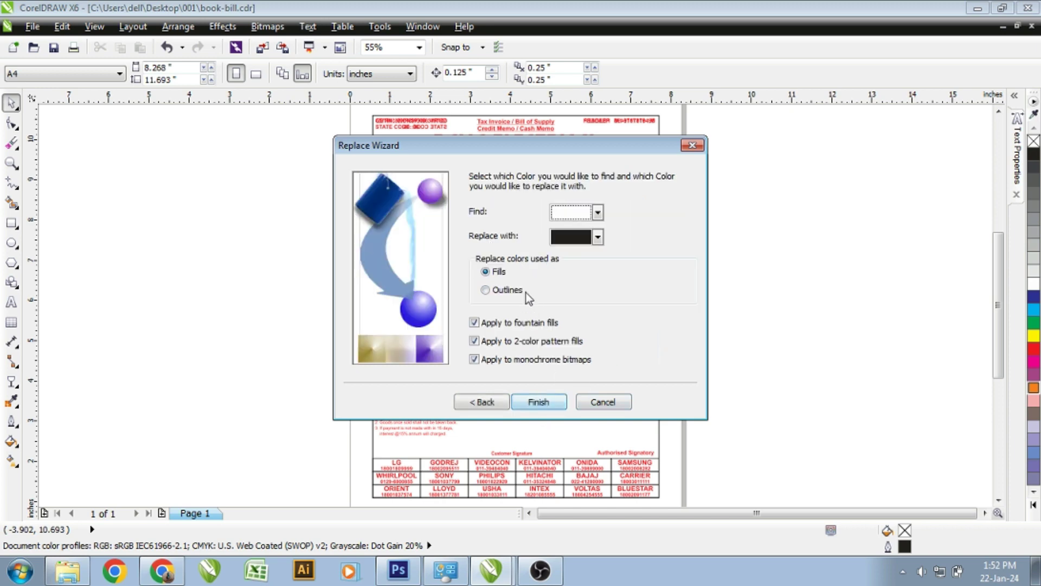
pyautogui.click(503, 293)
pyautogui.moveTo(495, 145); pyautogui.dragTo(783, 155)
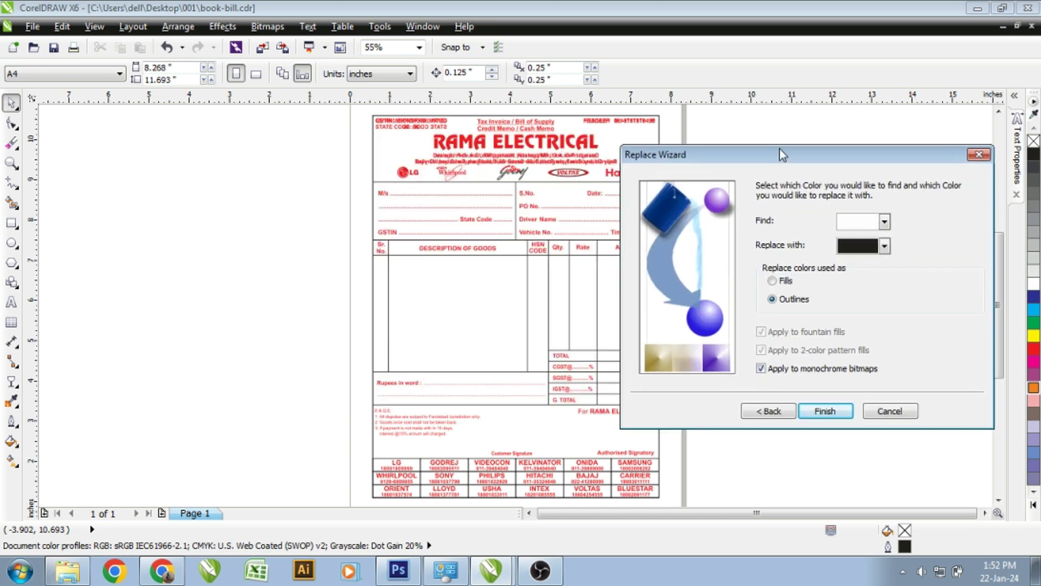
pyautogui.click(884, 222)
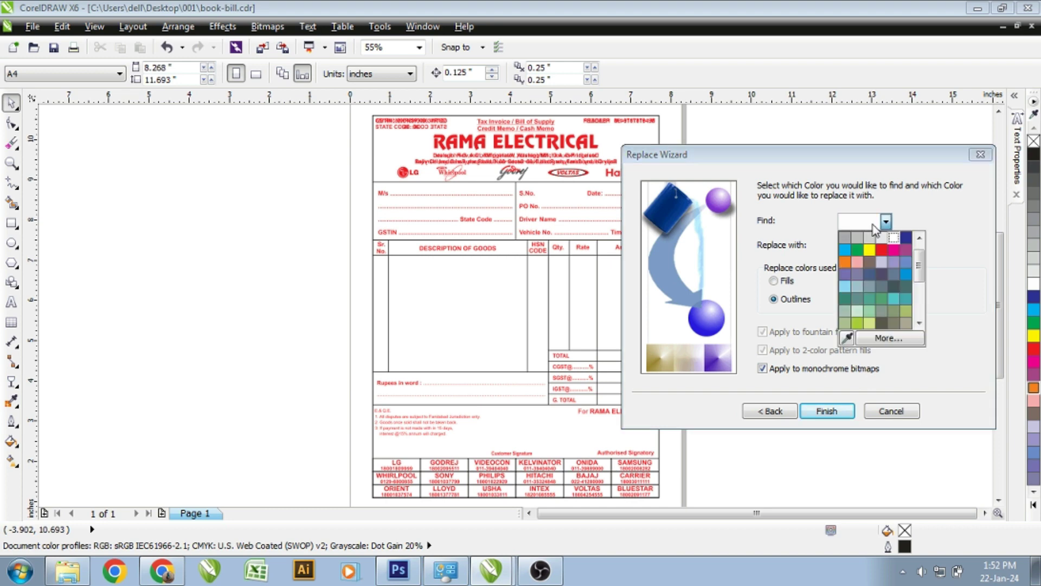
pyautogui.click(847, 338)
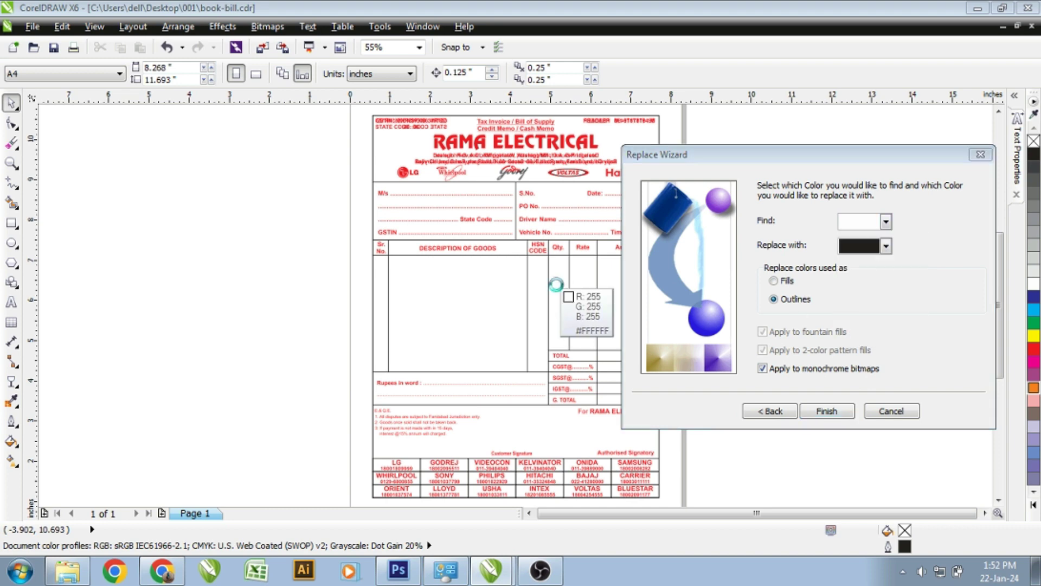
pyautogui.click(531, 270)
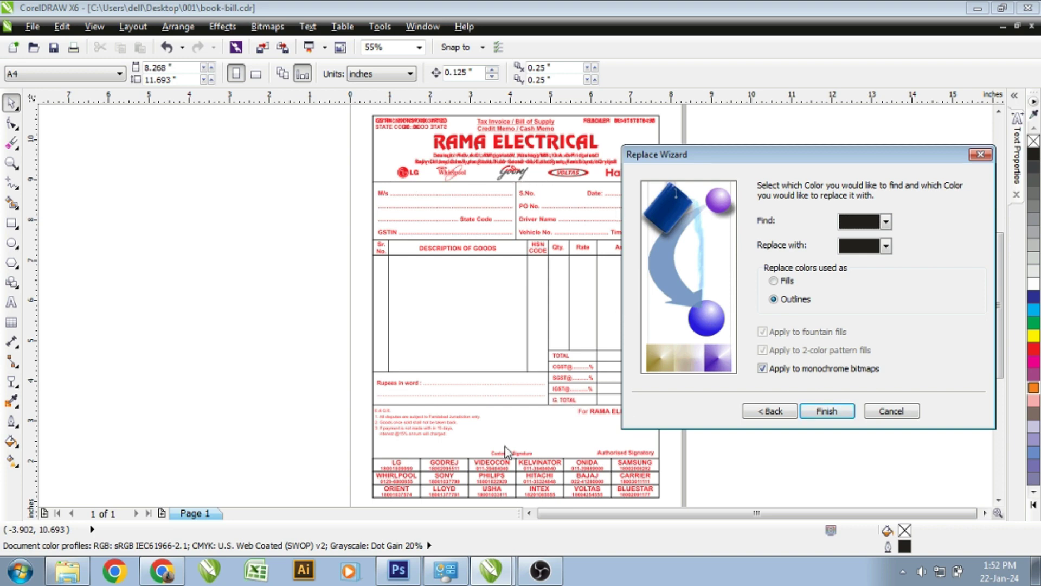
pyautogui.click(886, 246)
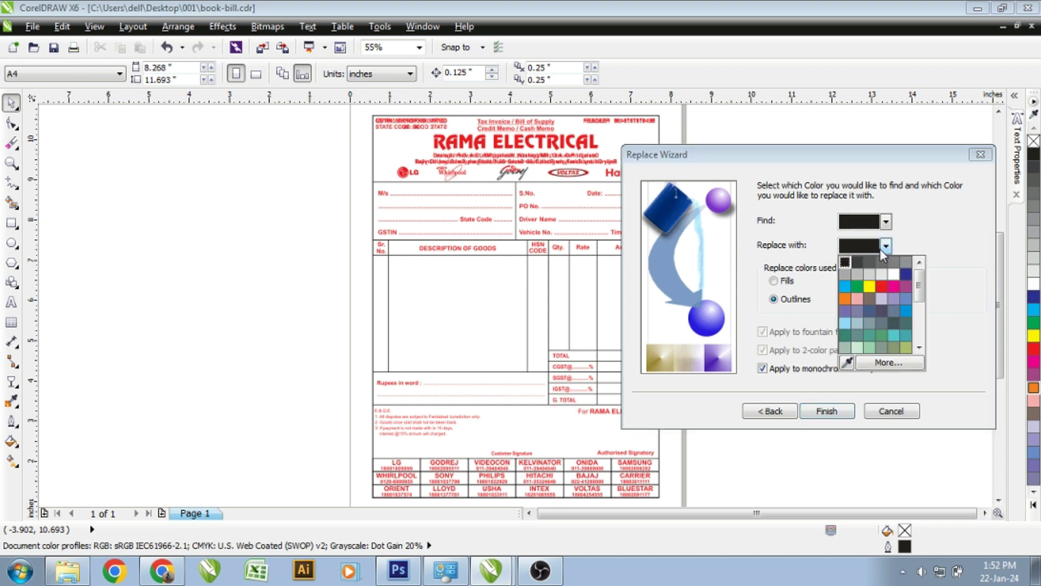
pyautogui.click(882, 285)
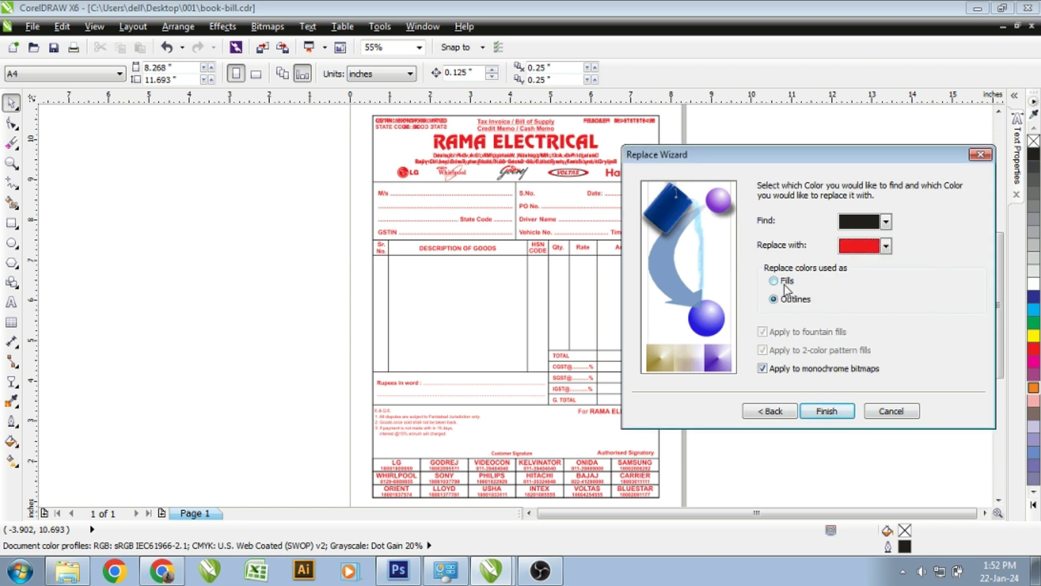
pyautogui.click(827, 412)
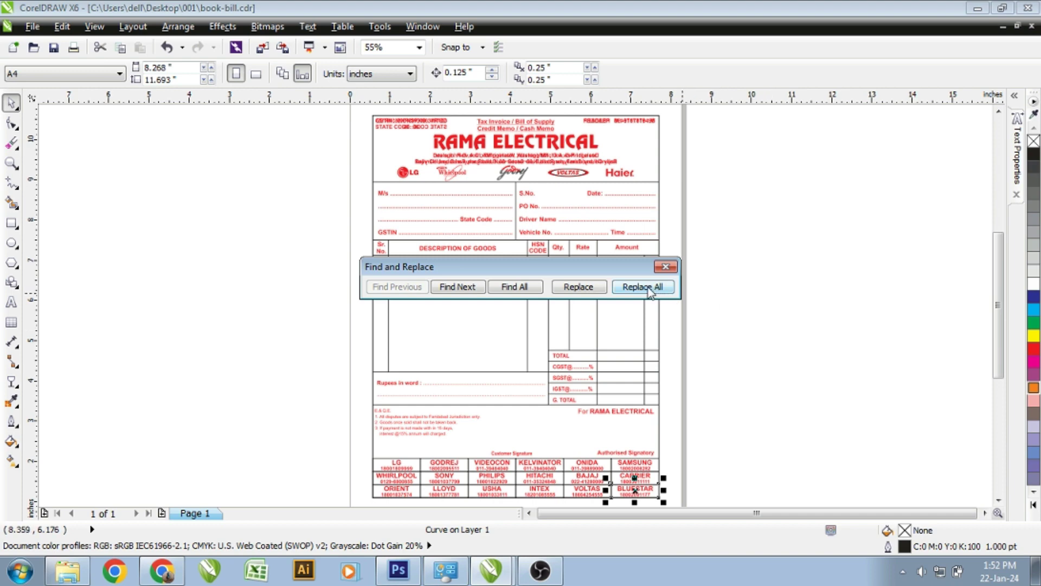
# Replace every black outline with red and dismiss the completion message.
pyautogui.click(650, 288)
pyautogui.click(617, 318)
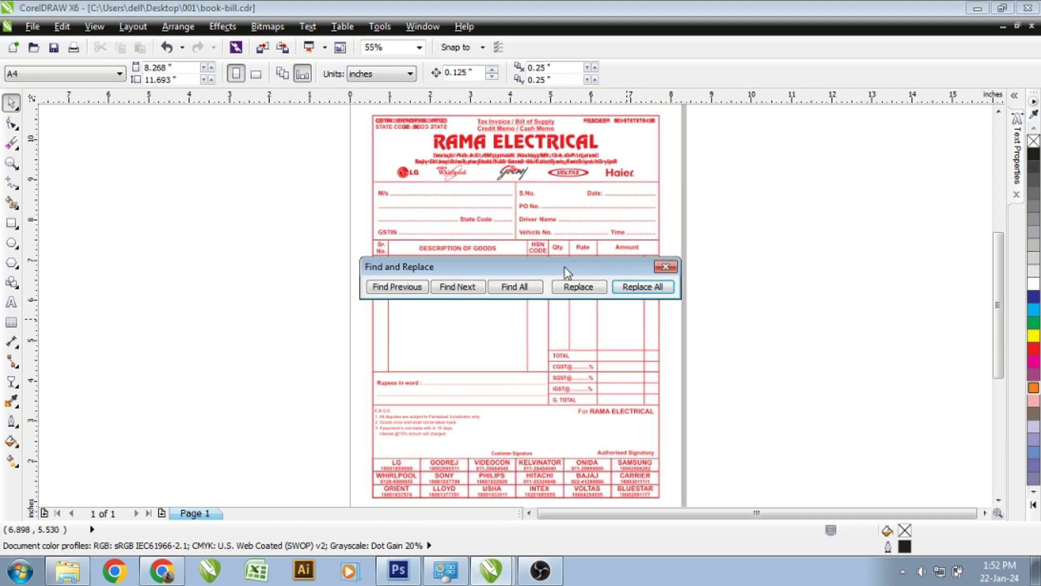
pyautogui.moveTo(537, 266); pyautogui.dragTo(826, 237)
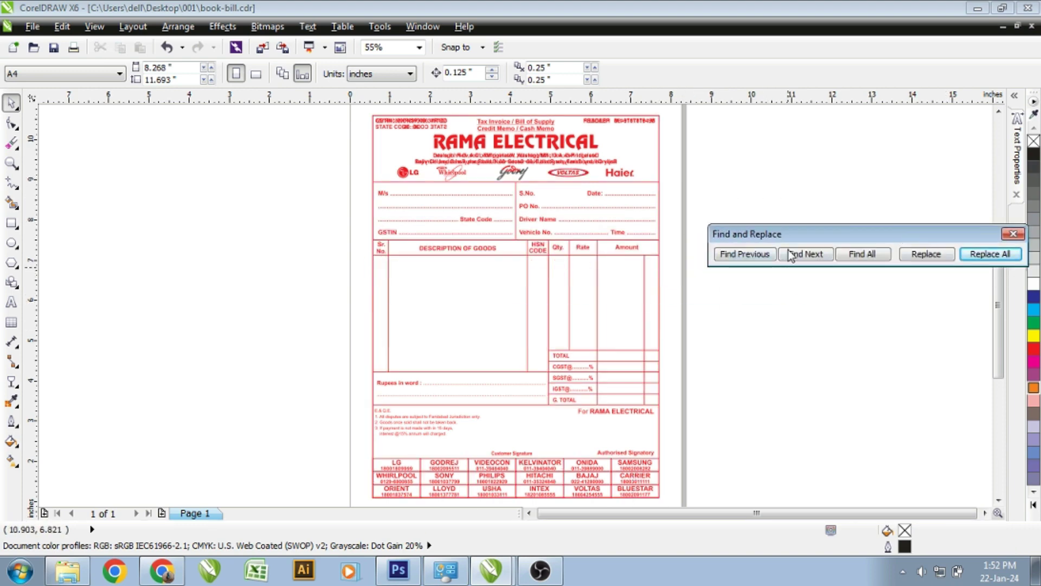
# Zoom in closely on the Godrej logo and ungroup it.
pyautogui.scroll(5, 475, 297)
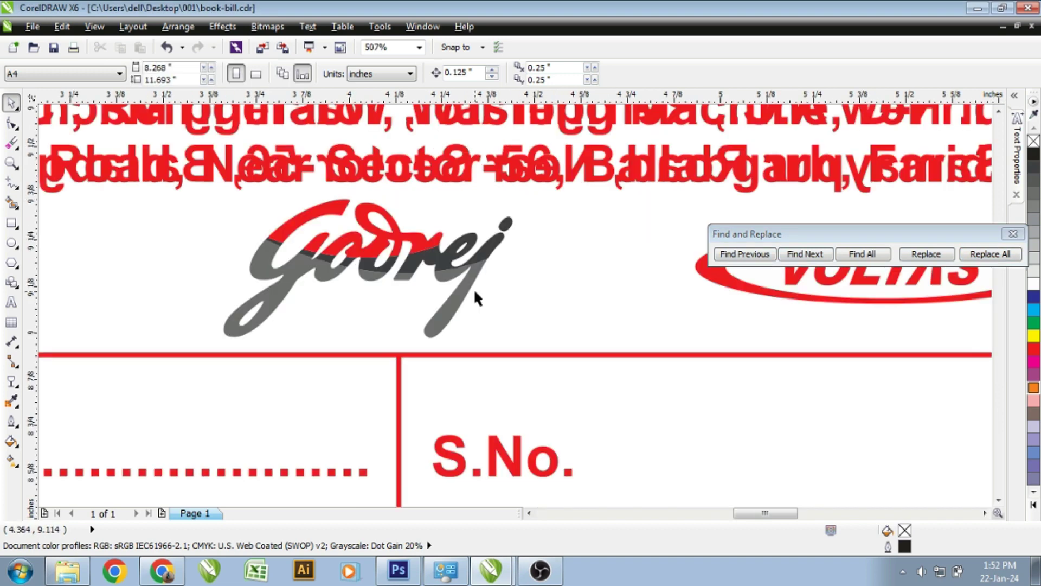
pyautogui.click(453, 255)
pyautogui.press('F2')
pyautogui.moveTo(145, 173); pyautogui.dragTo(495, 369)
pyautogui.click(397, 74)
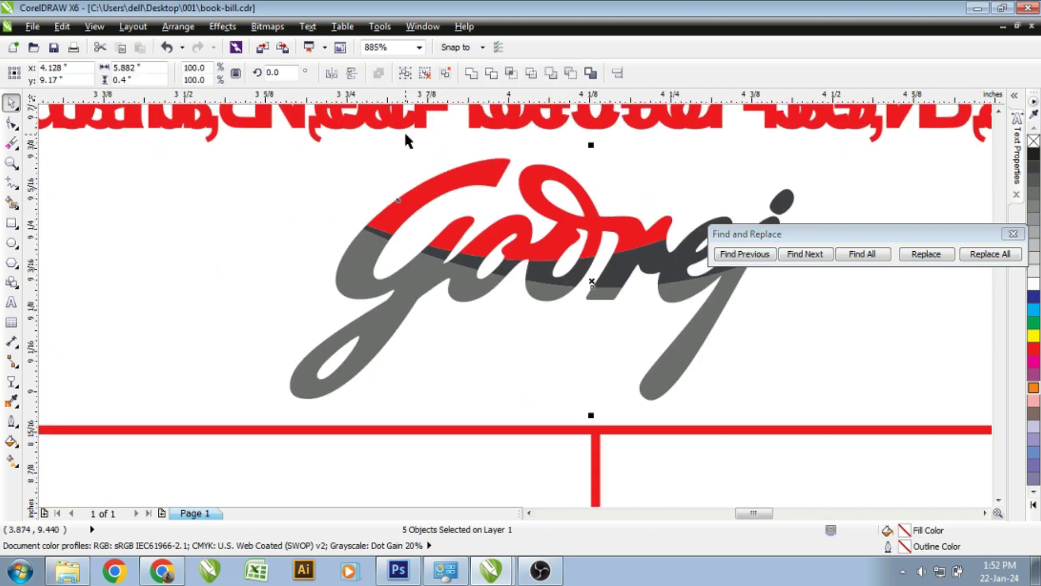
# Close the Find and Replace window and ungroup the logo into individual curves.
pyautogui.click(736, 172)
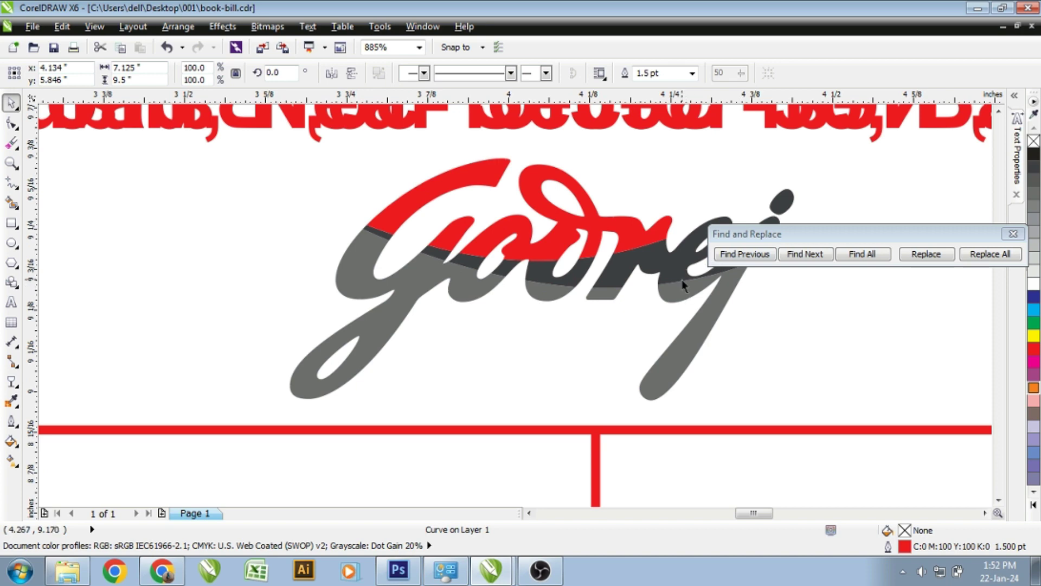
pyautogui.moveTo(824, 238)
pyautogui.mouseDown()
pyautogui.moveTo(729, 364)
pyautogui.moveTo(694, 384)
pyautogui.mouseUp()
pyautogui.click(881, 378)
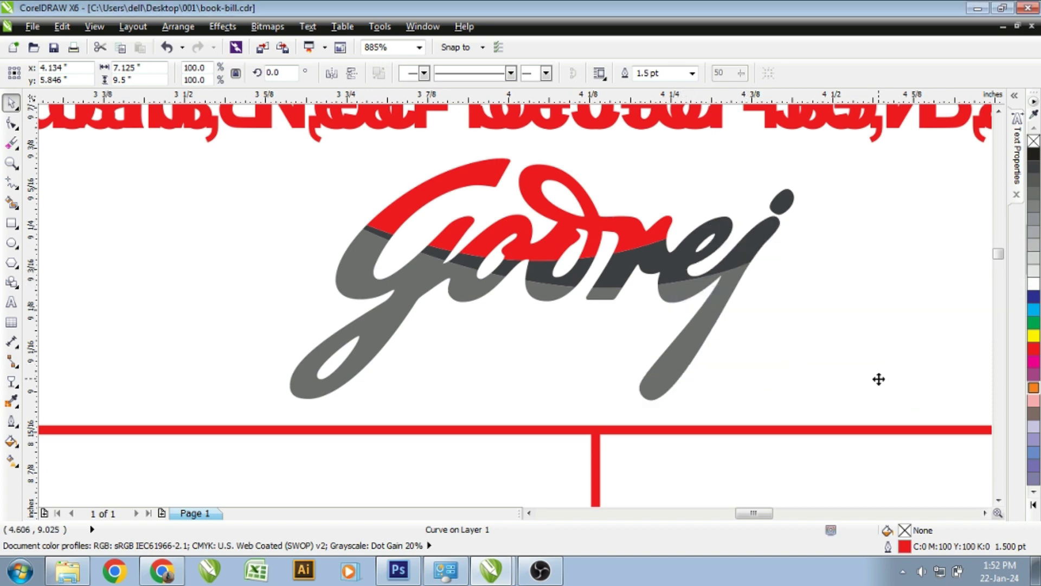
pyautogui.click(714, 299)
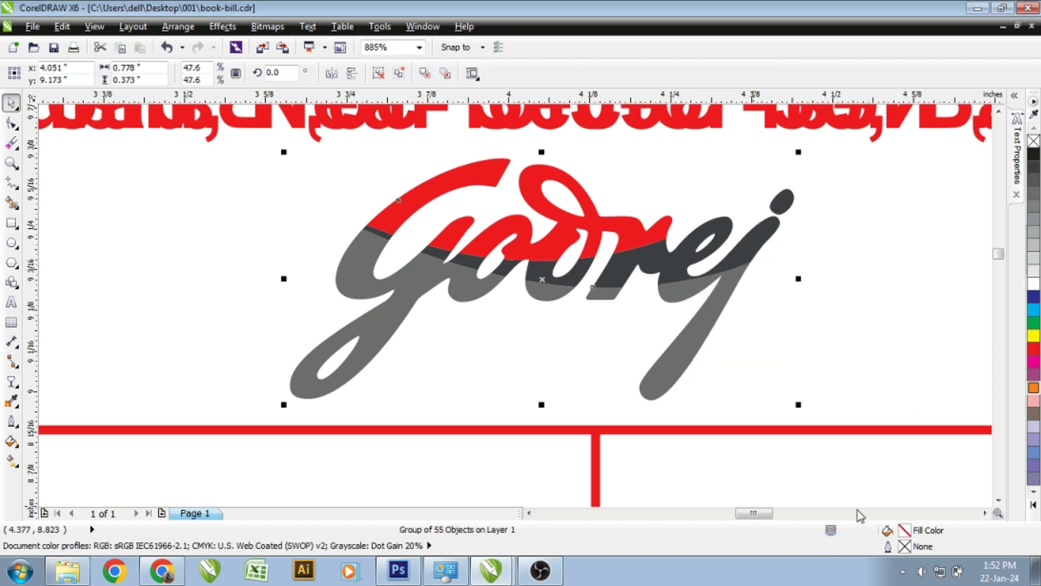
pyautogui.click(378, 73)
pyautogui.click(364, 265)
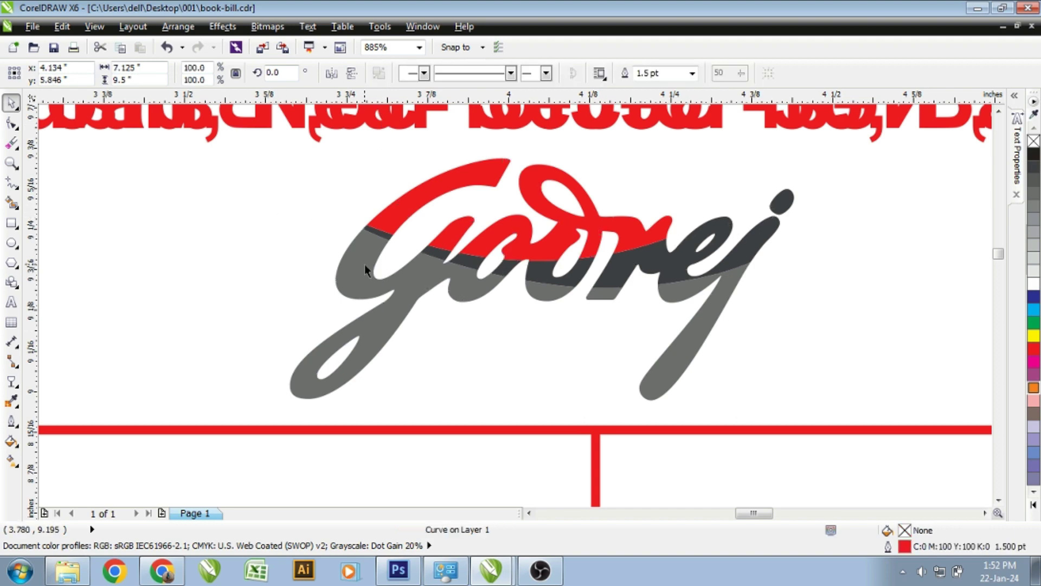
# Fill the logo's light grey part and dark grey band with red from the palette.
pyautogui.doubleClick(954, 532)
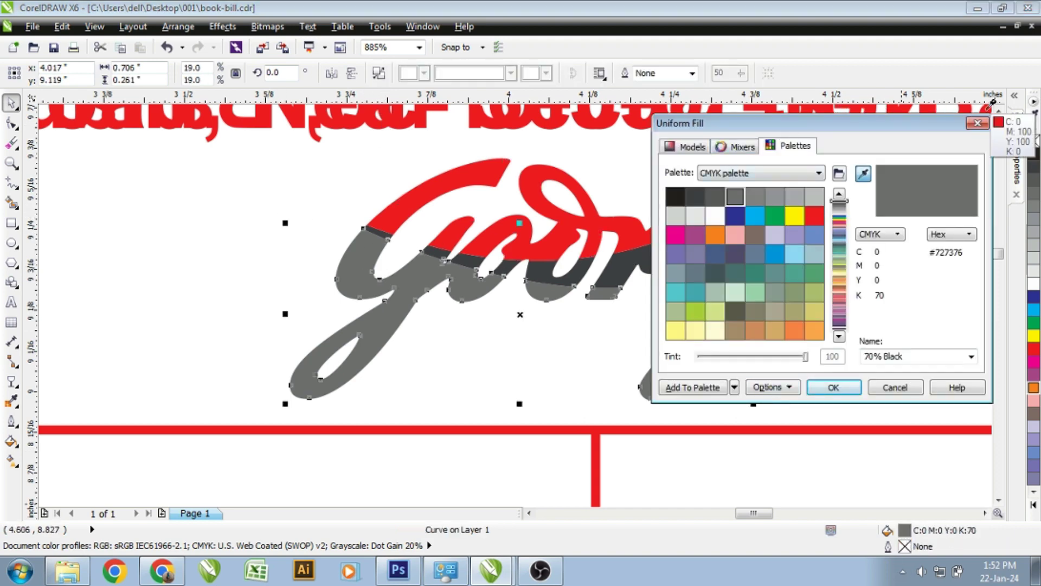
pyautogui.click(977, 123)
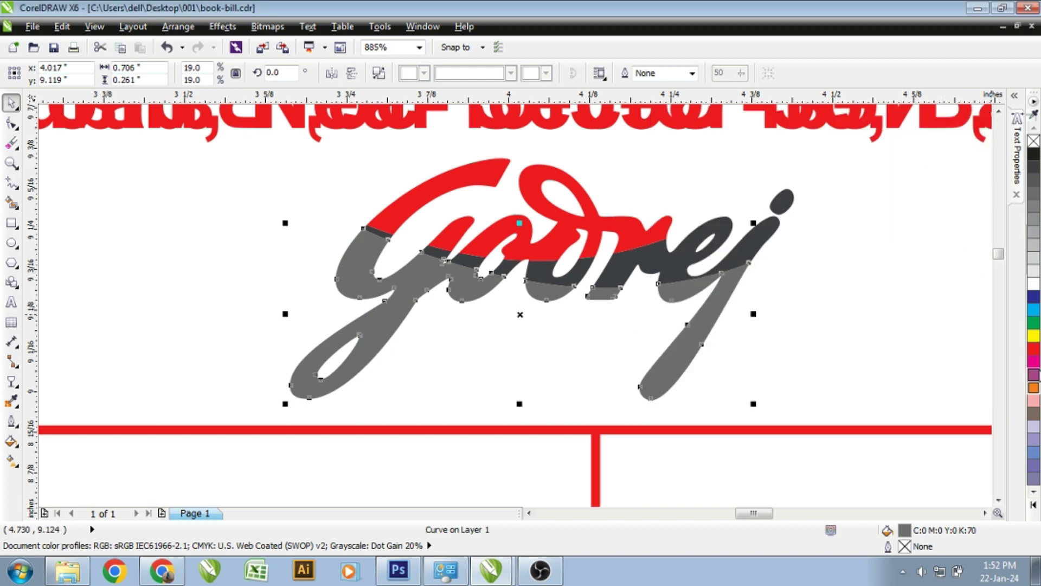
pyautogui.click(1034, 348)
pyautogui.click(692, 271)
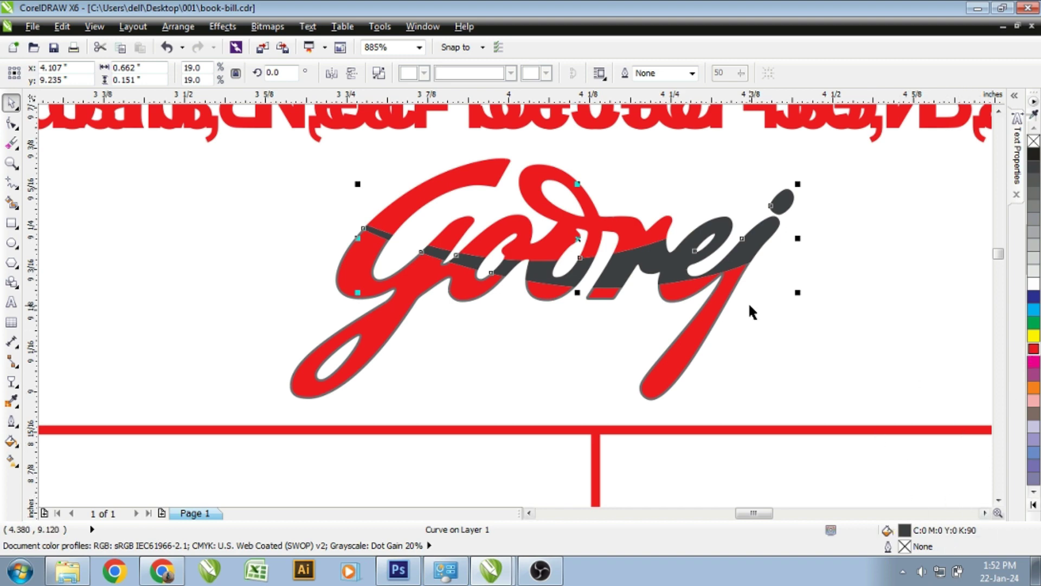
pyautogui.doubleClick(905, 531)
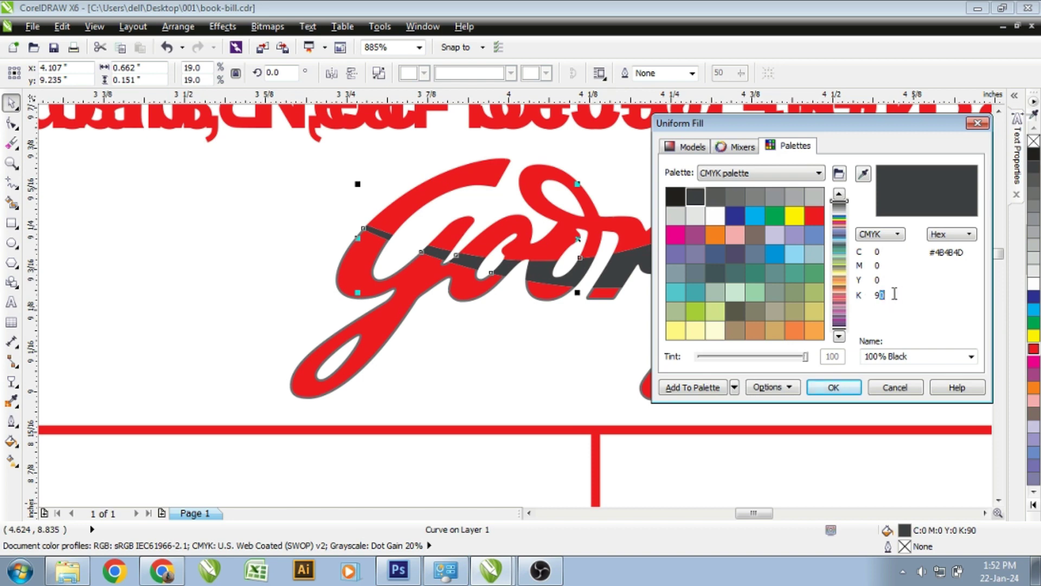
pyautogui.click(894, 386)
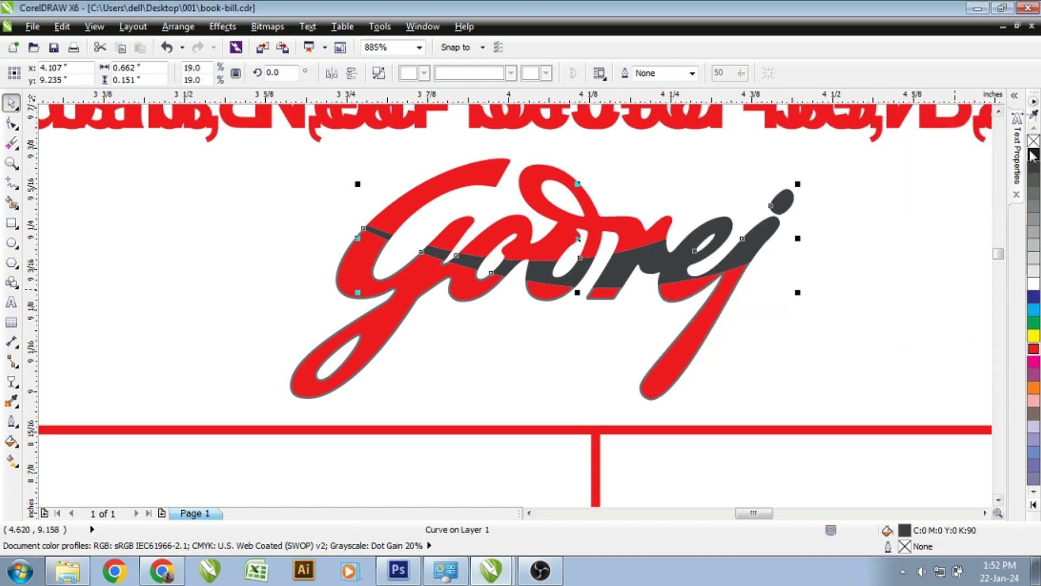
pyautogui.click(1034, 350)
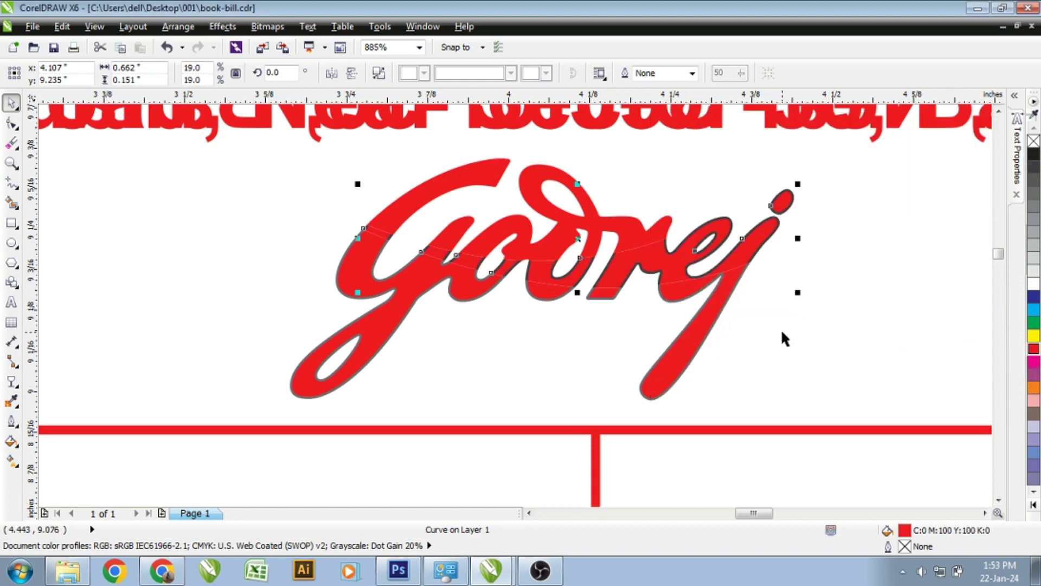
pyautogui.click(702, 318)
pyautogui.click(732, 358)
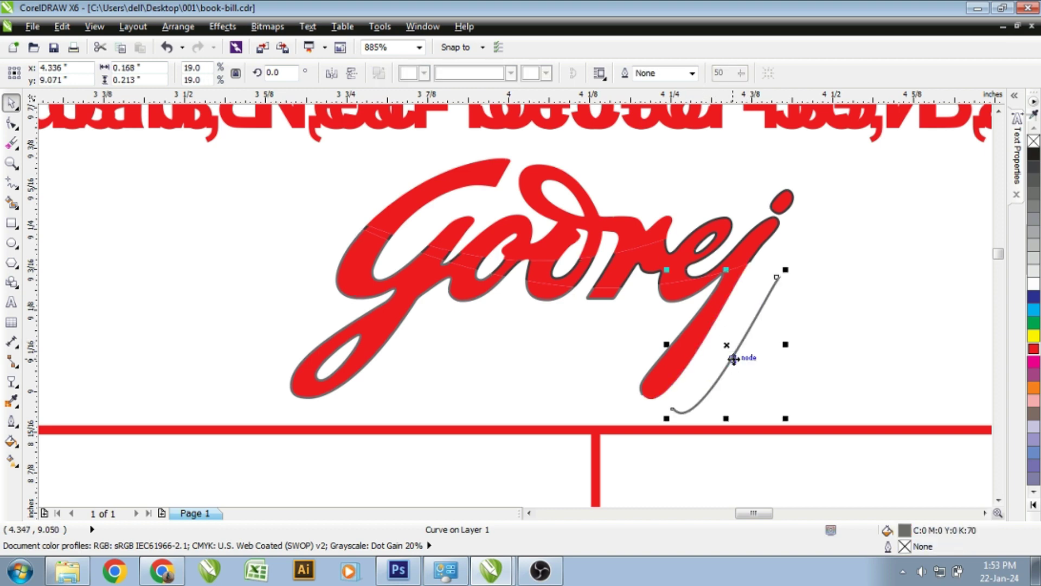
pyautogui.hotkey('ctrl', 'z')
pyautogui.scroll(2, 698, 330)
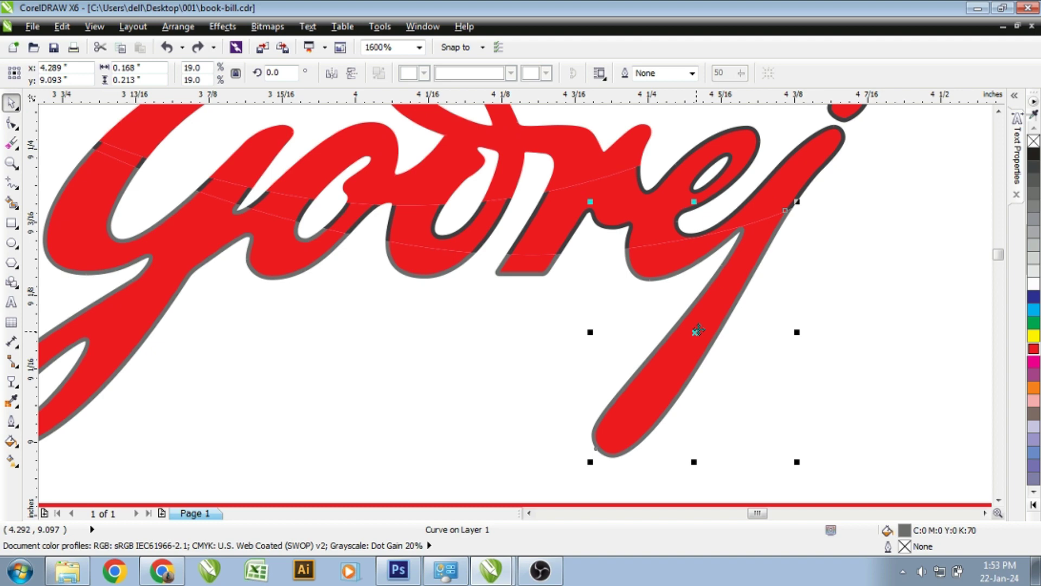
pyautogui.press('Escape')
pyautogui.click(710, 282)
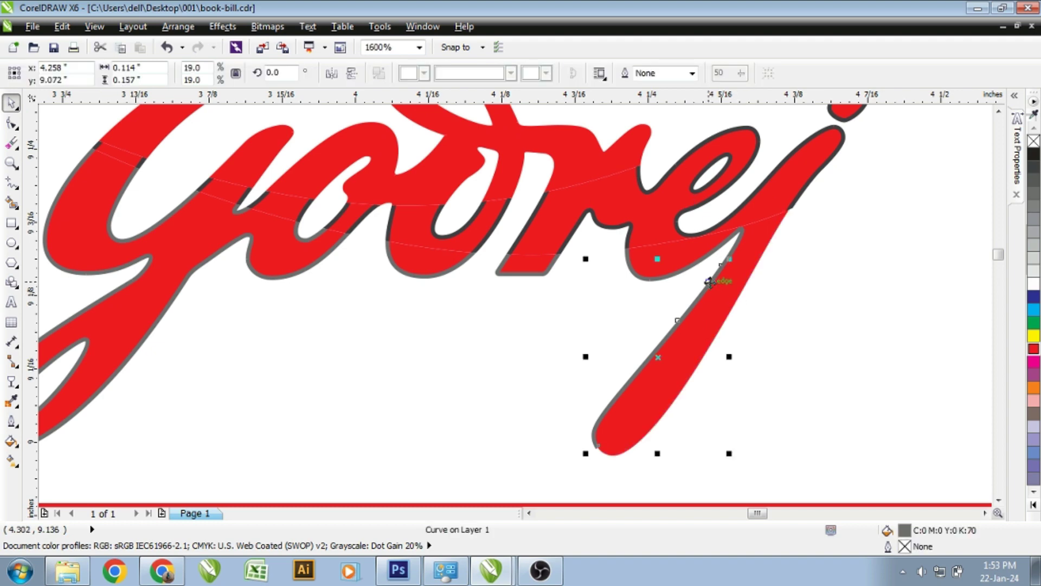
pyautogui.press('Escape')
pyautogui.click(709, 233)
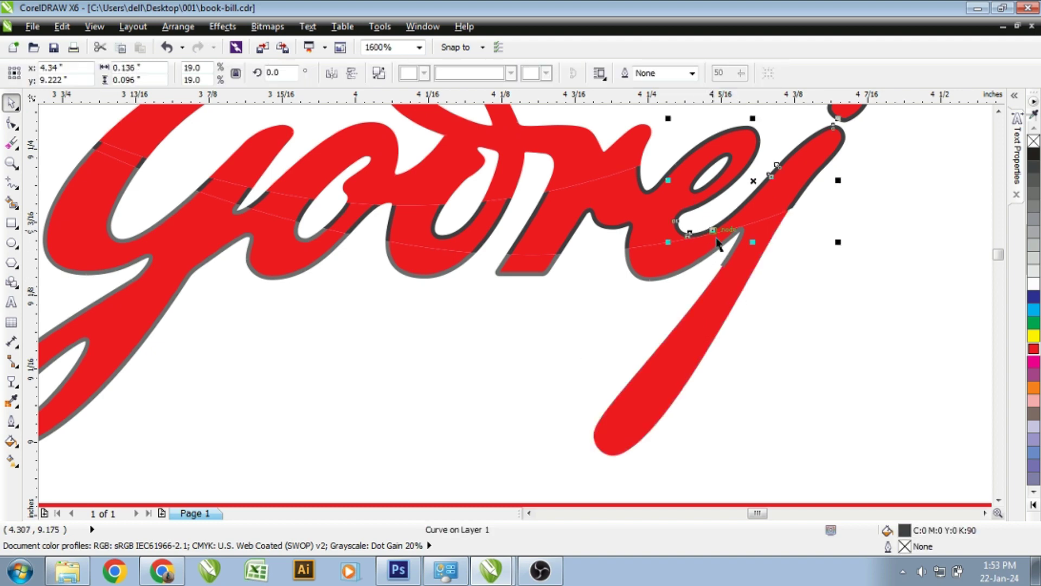
pyautogui.press('Escape')
pyautogui.scroll(-4, 716, 261)
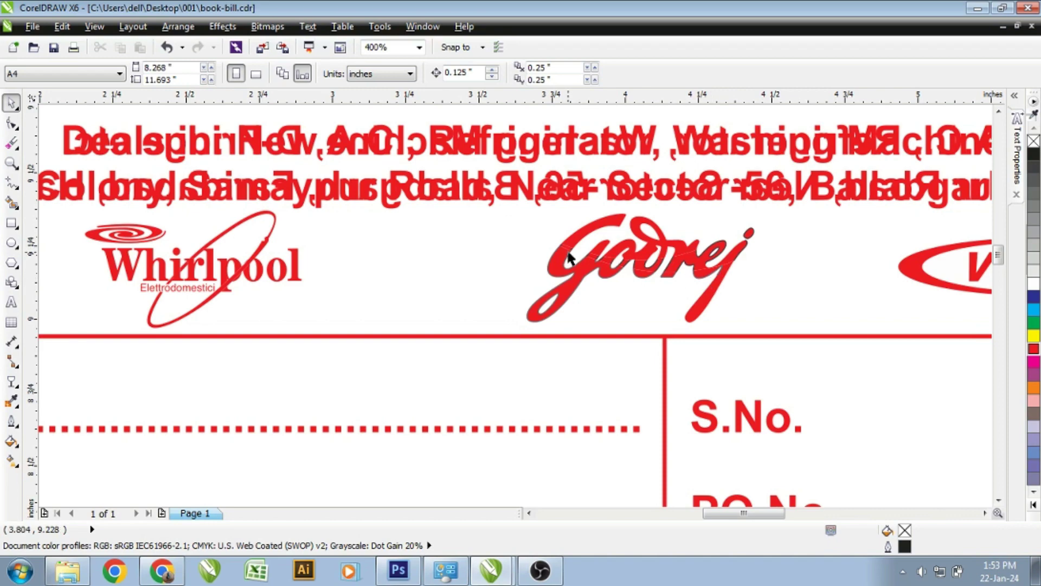
pyautogui.scroll(-2, 568, 256)
pyautogui.scroll(-1, 590, 271)
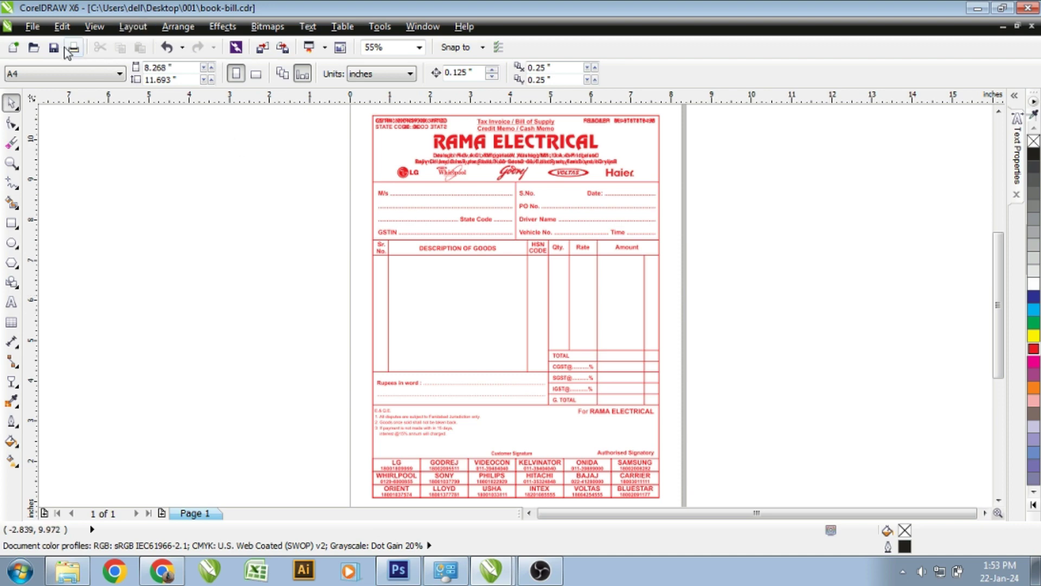
pyautogui.click(62, 26)
pyautogui.moveTo(93, 353)
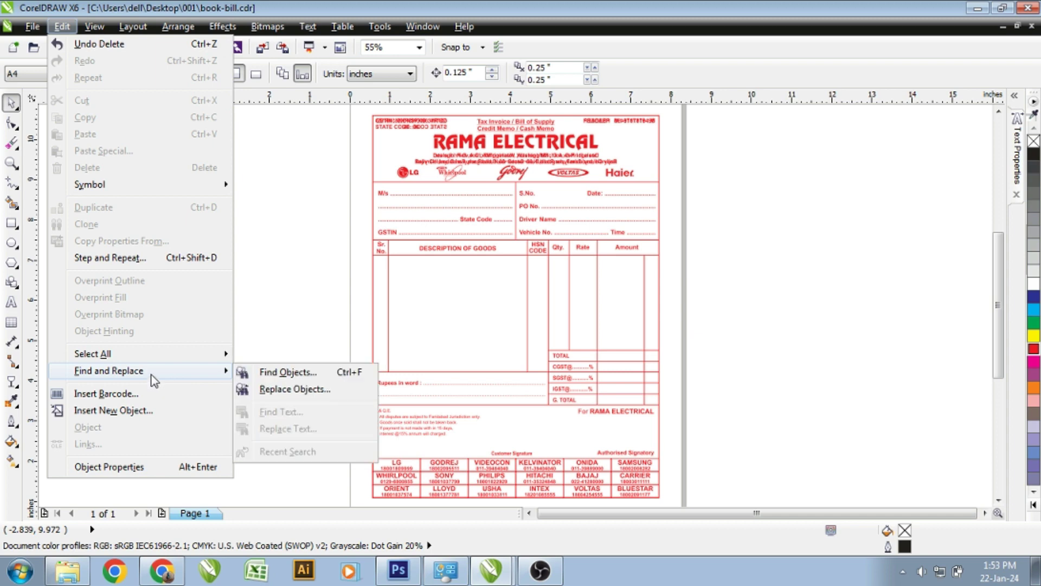
pyautogui.moveTo(108, 370)
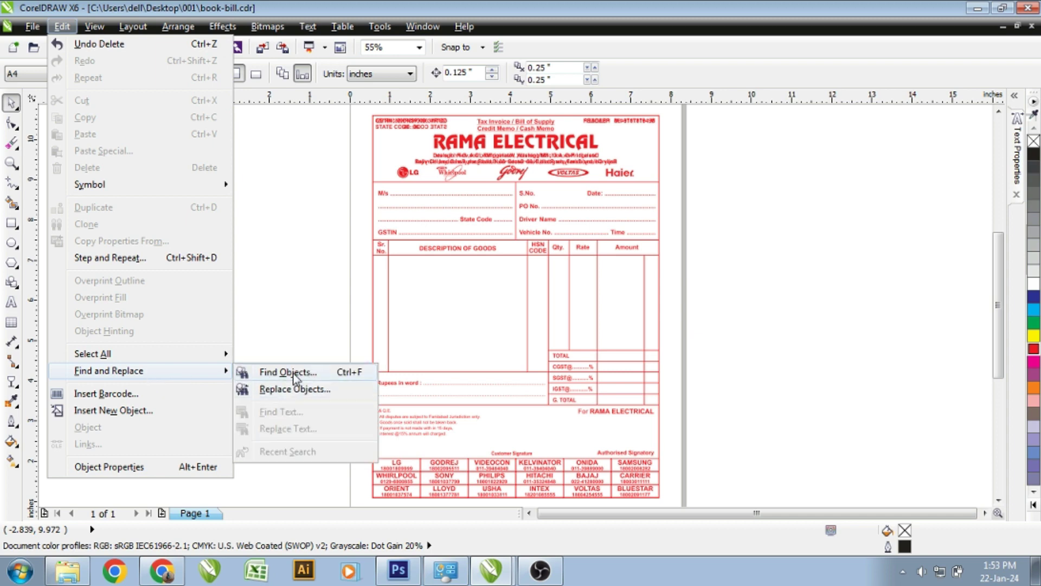
pyautogui.click(759, 298)
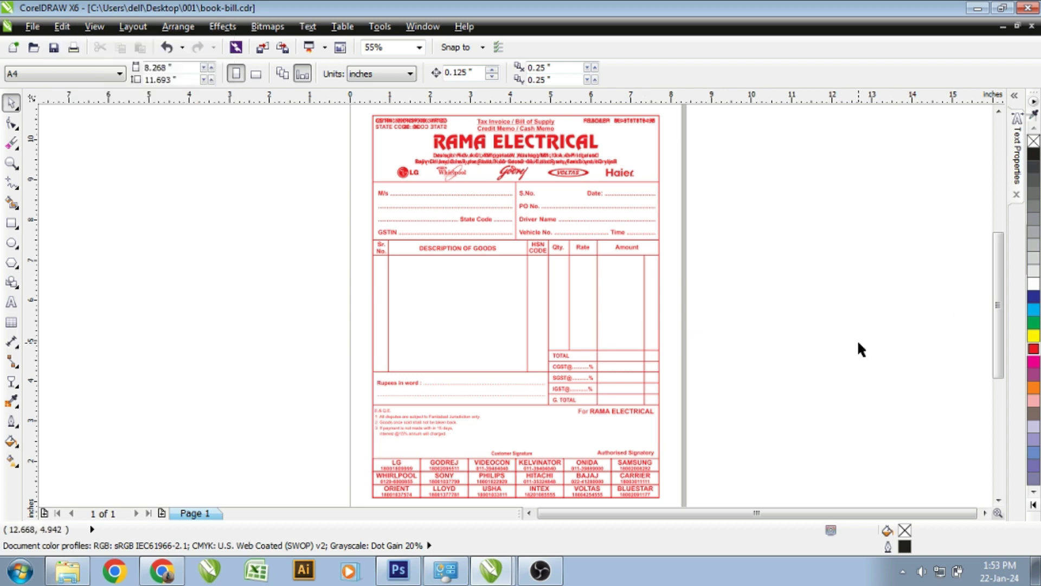